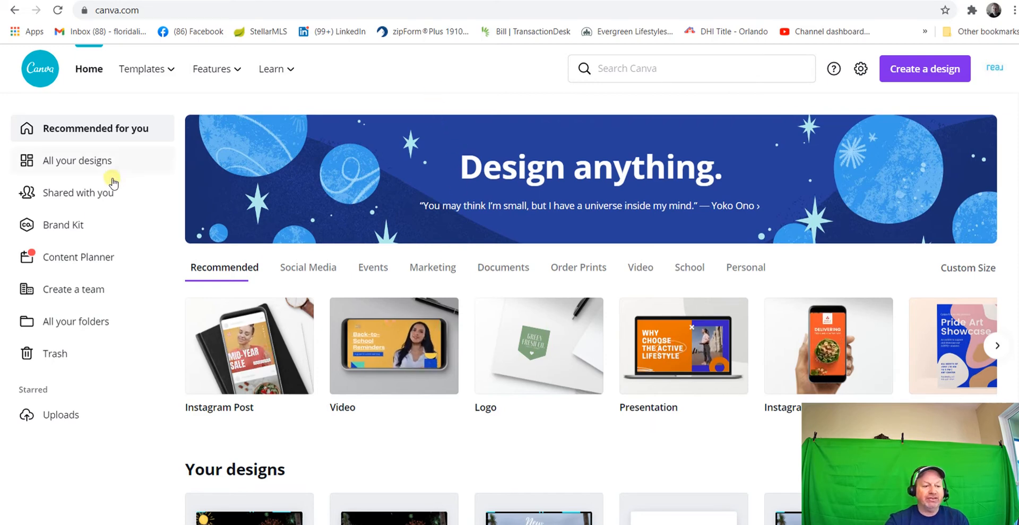
Create a new blank design with the recent custom size 1920 x 1080 px
mouse_move(225, 77)
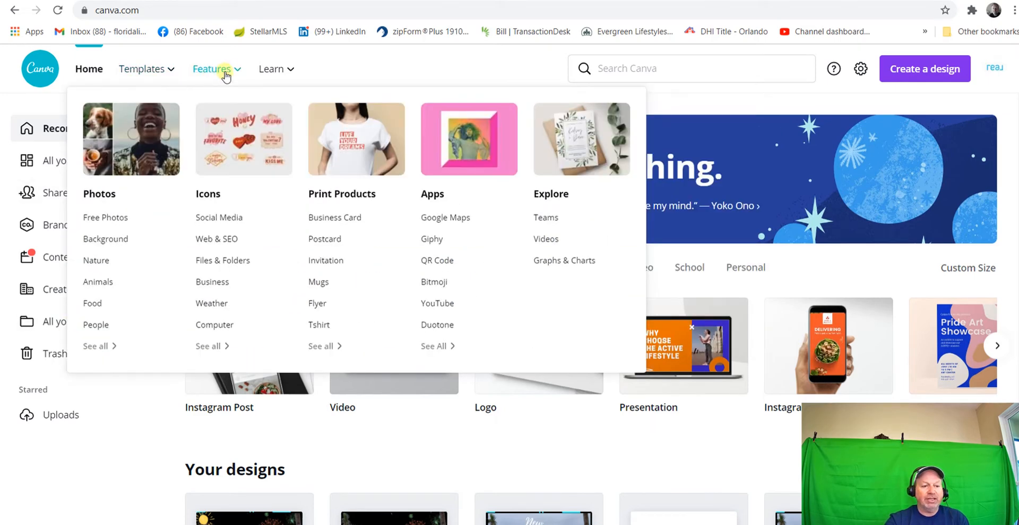
mouse_move(264, 76)
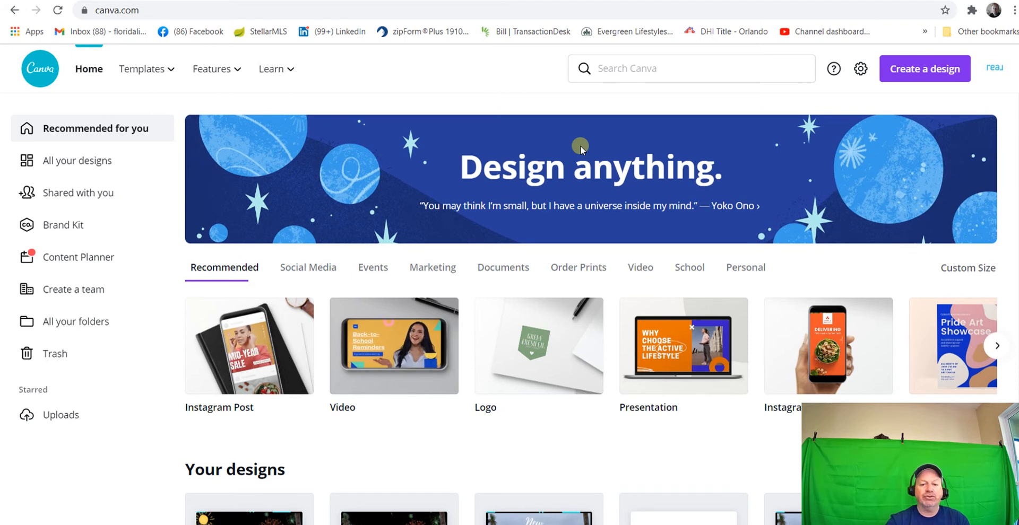
left_click(913, 74)
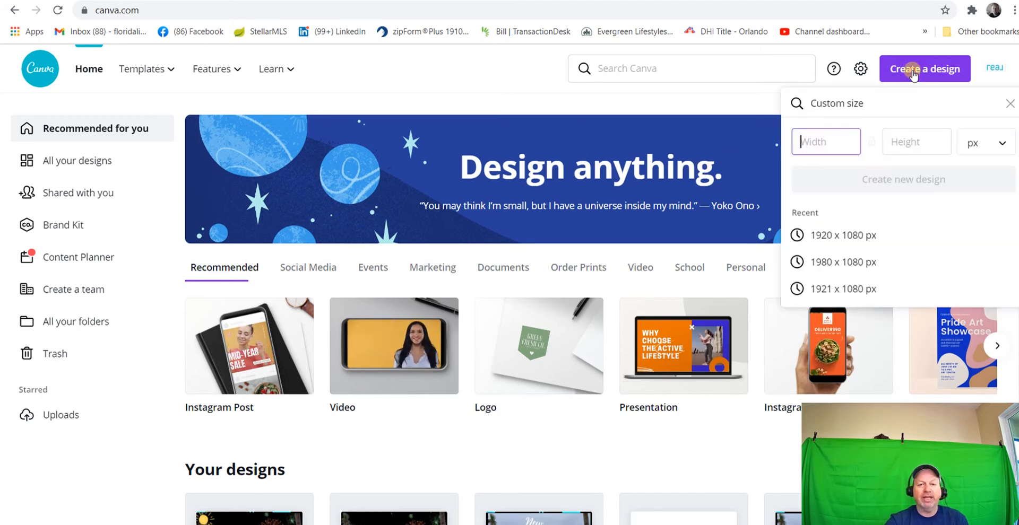
left_click(835, 236)
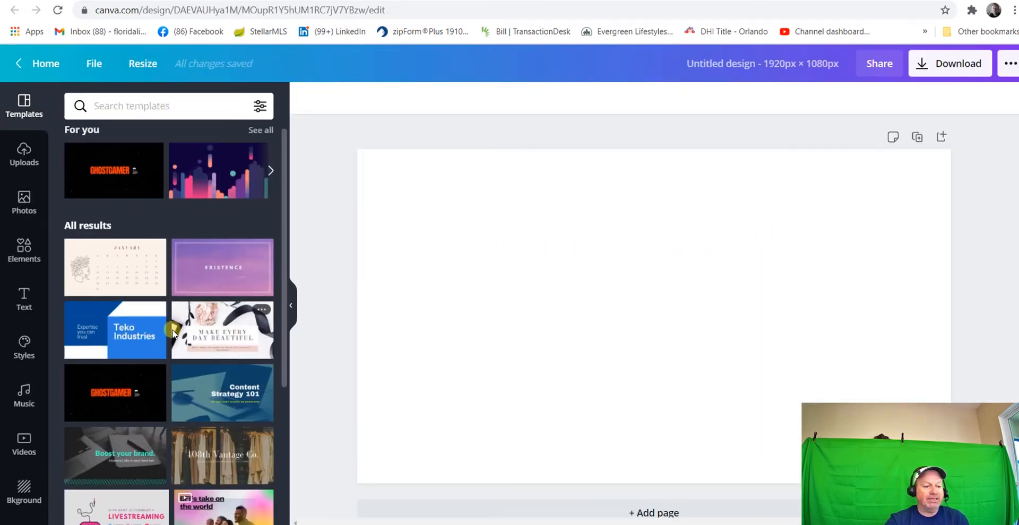
Search the templates for "black" and apply the animated Black Friday template to the page
scroll(164, 339, "down", 5)
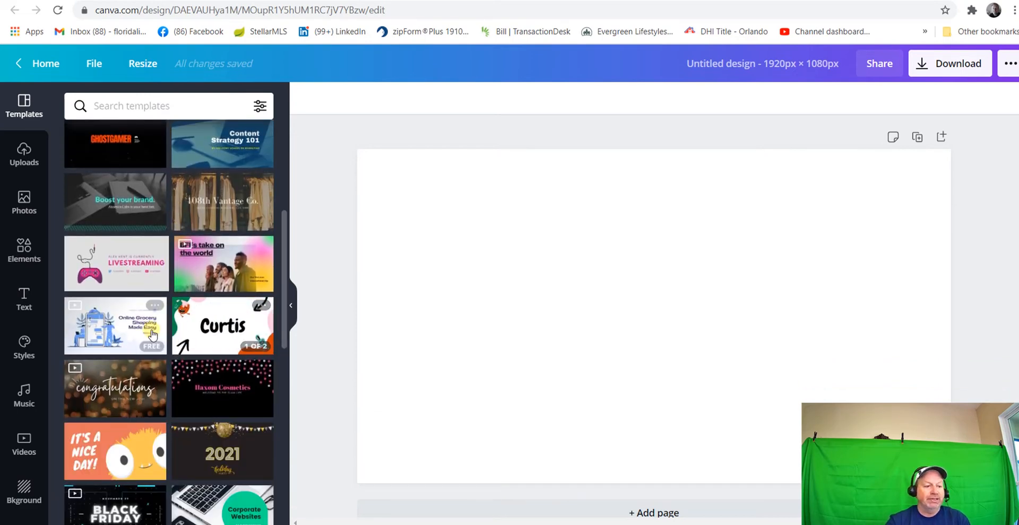
scroll(114, 217, "up", 5)
left_click(184, 106)
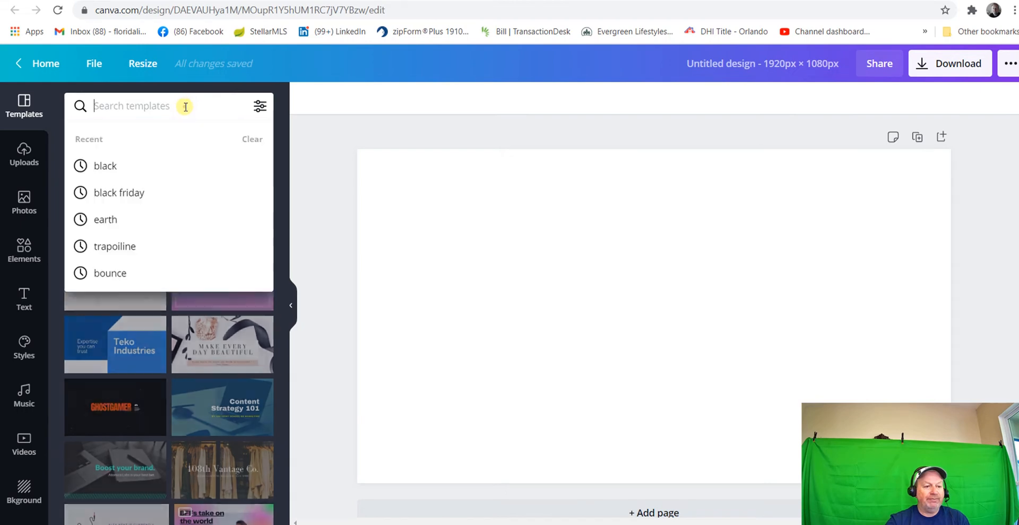
left_click(128, 168)
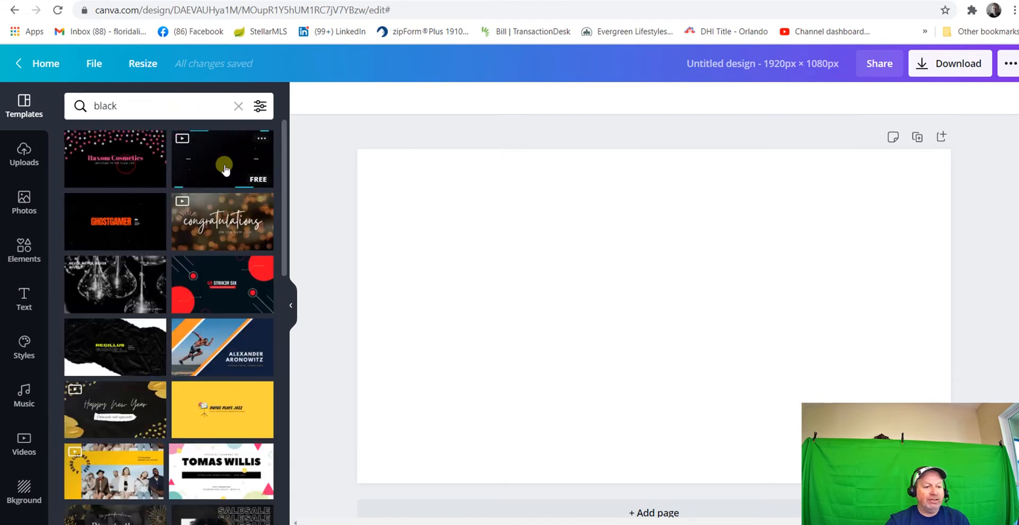
left_click(223, 158)
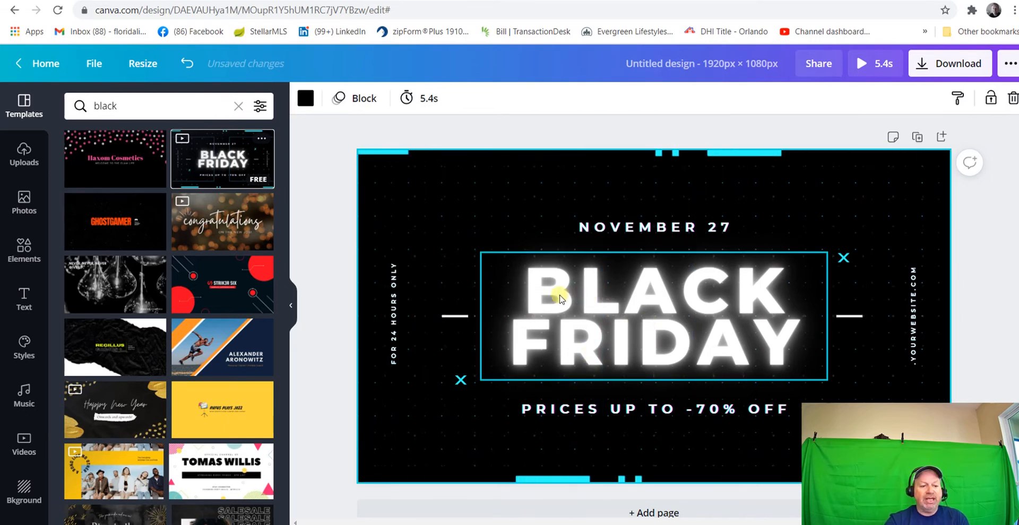
Move the BLACK FRIDAY heading up and slightly left, and shift the vertical website text inward
left_click(582, 278)
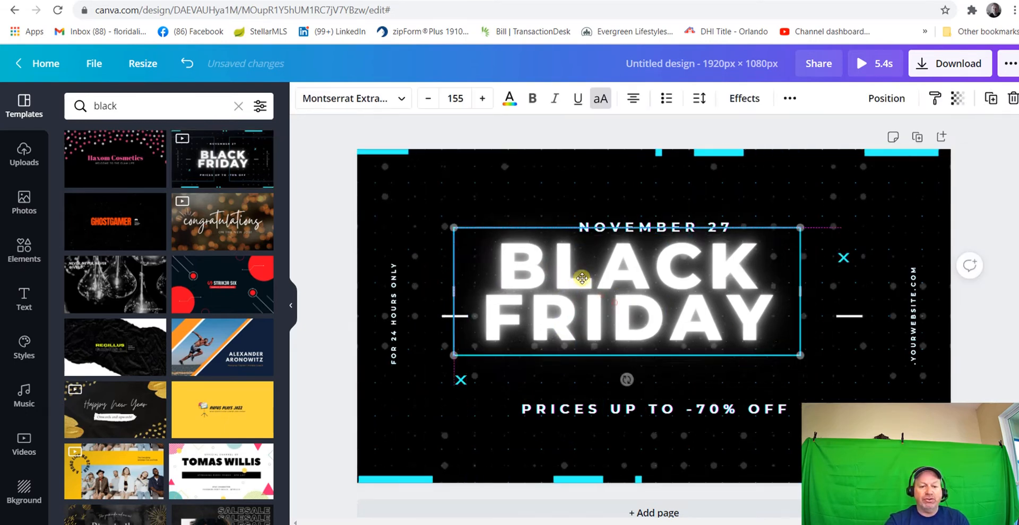
left_click(911, 303)
left_click_drag(911, 304, 872, 324)
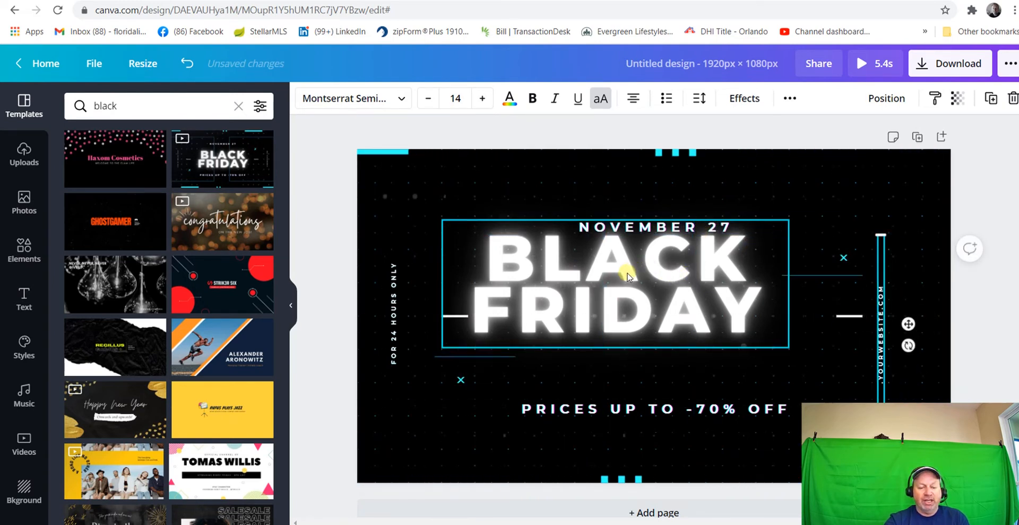
left_click_drag(631, 268, 648, 275)
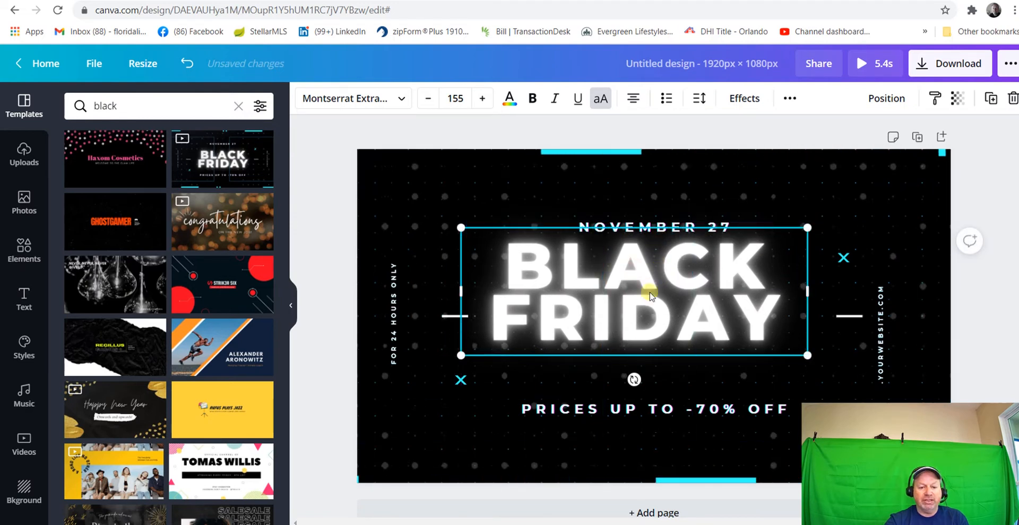
left_click(396, 315)
Delete the discount line, the BLACK FRIDAY heading, the vertical website text and the NOVEMBER 27 date from the page
left_click(596, 406)
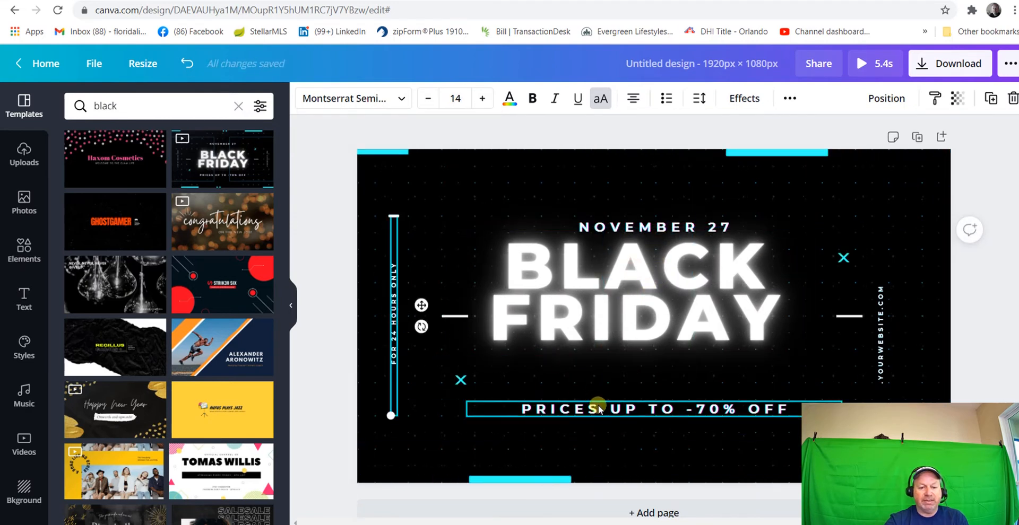
left_click(1010, 98)
left_click(689, 272)
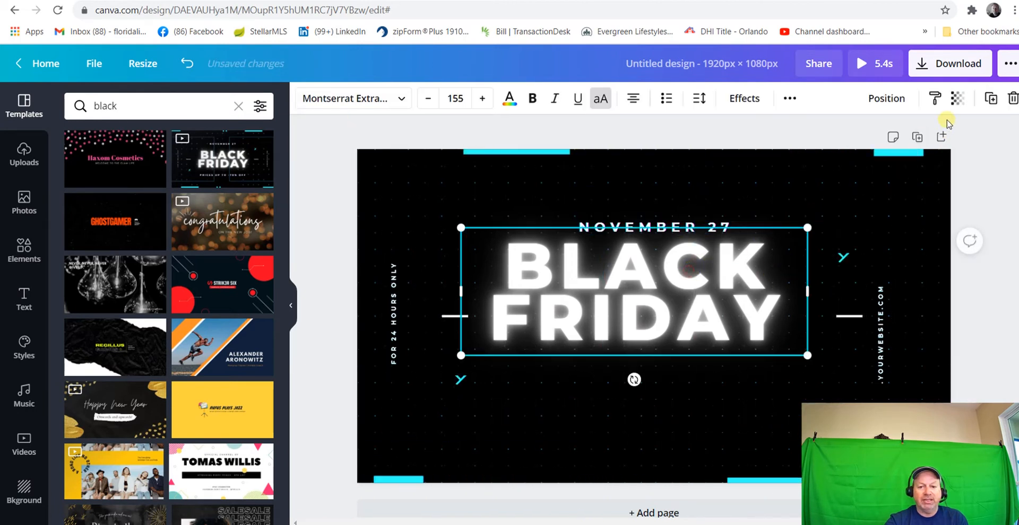
left_click(1012, 99)
left_click(880, 313)
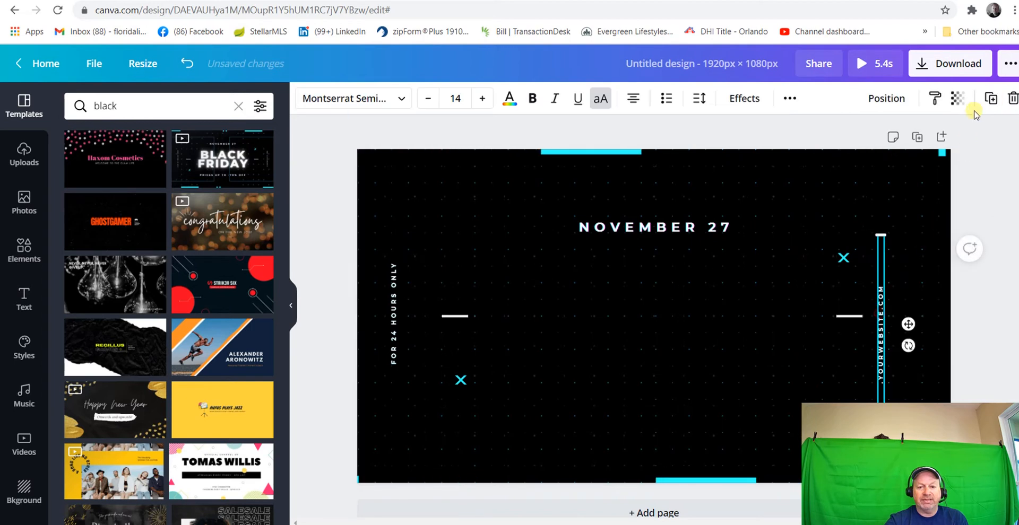
left_click(1012, 99)
left_click(673, 227)
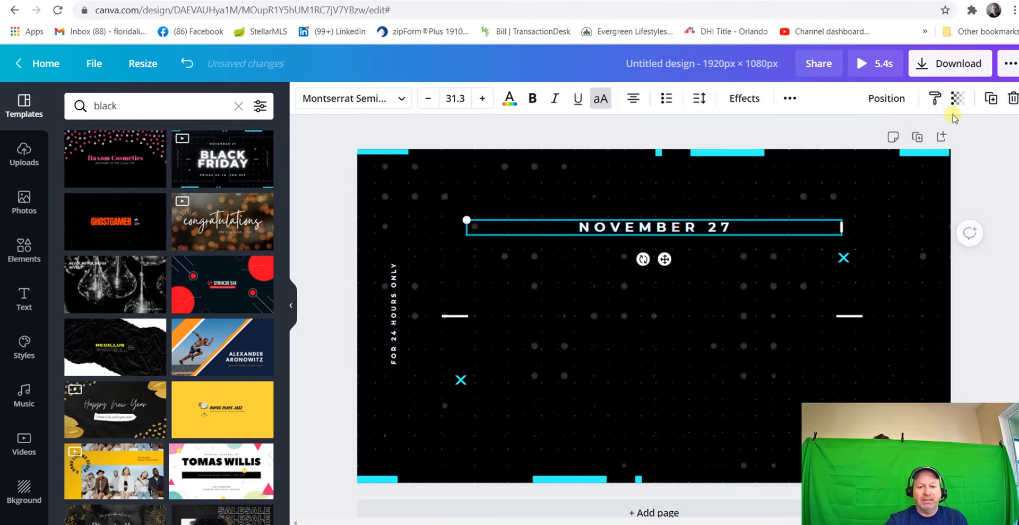
left_click(1012, 99)
Delete the white dash and the cyan X on the right half of the page
left_click(849, 316)
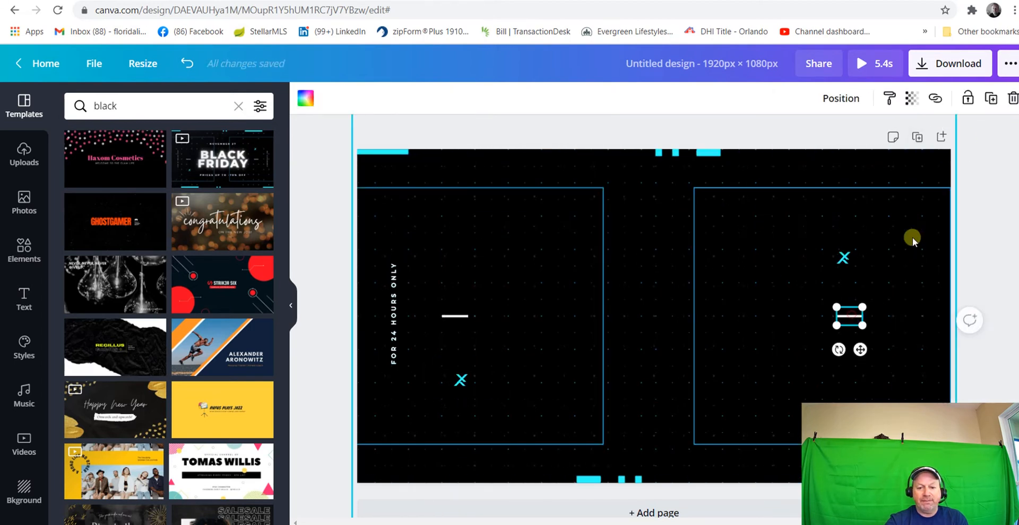
left_click(1012, 99)
left_click(843, 258)
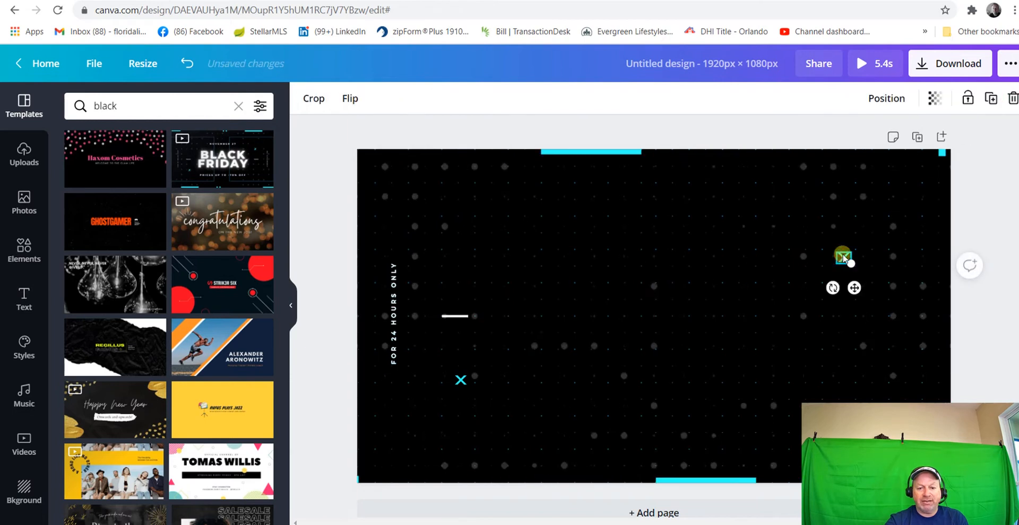
left_click(1012, 98)
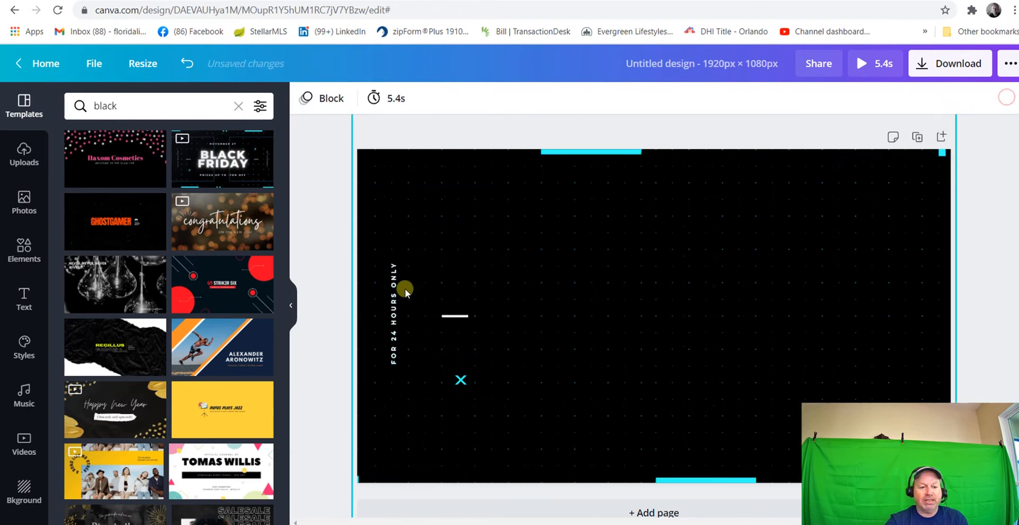
Delete the vertical "FOR 24 HOURS ONLY" text, the remaining white dash and the remaining cyan X
left_click(393, 300)
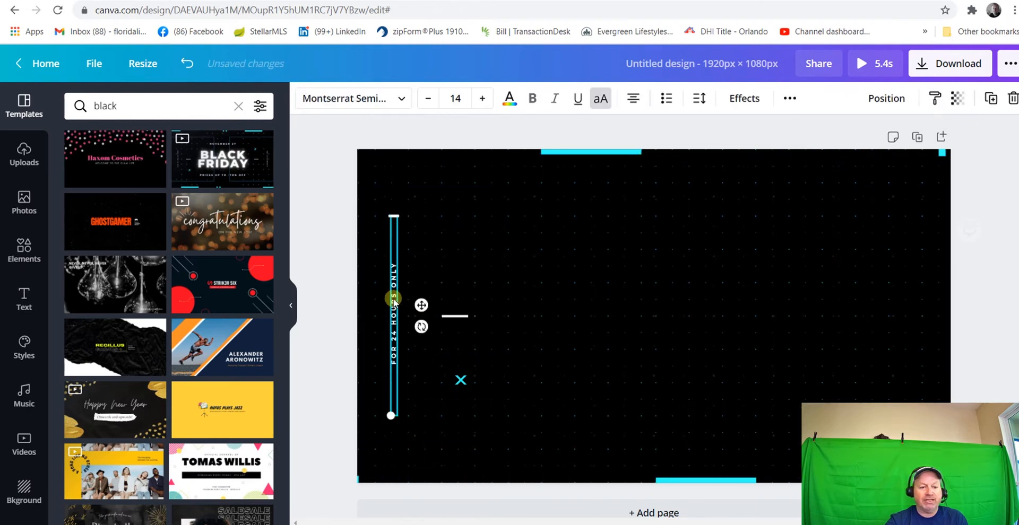
left_click(1013, 99)
left_click(456, 317)
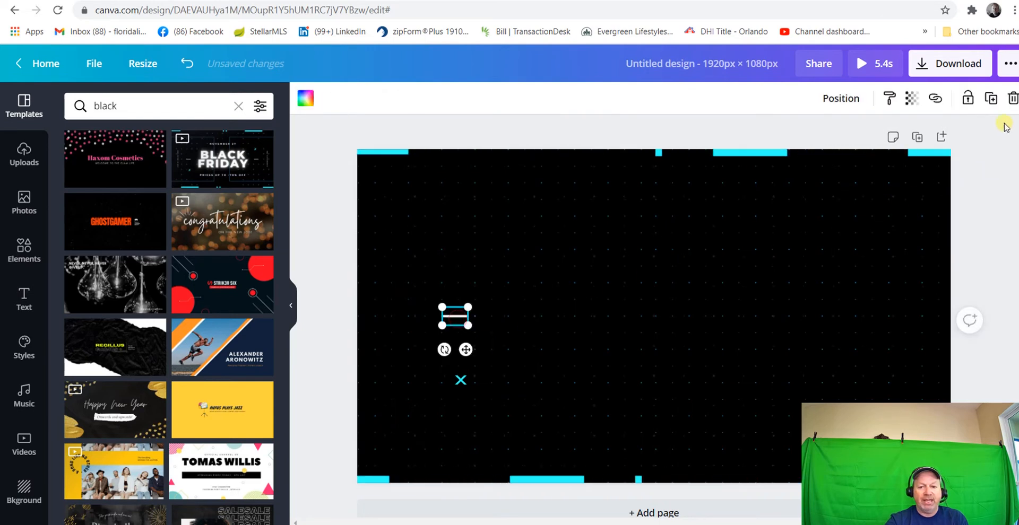
left_click(1012, 100)
left_click(460, 381)
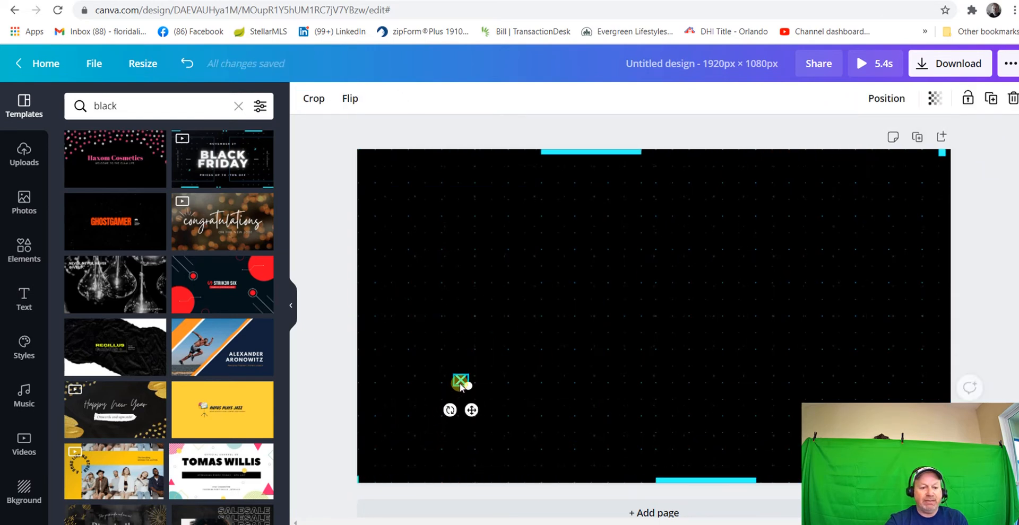
left_click(1012, 98)
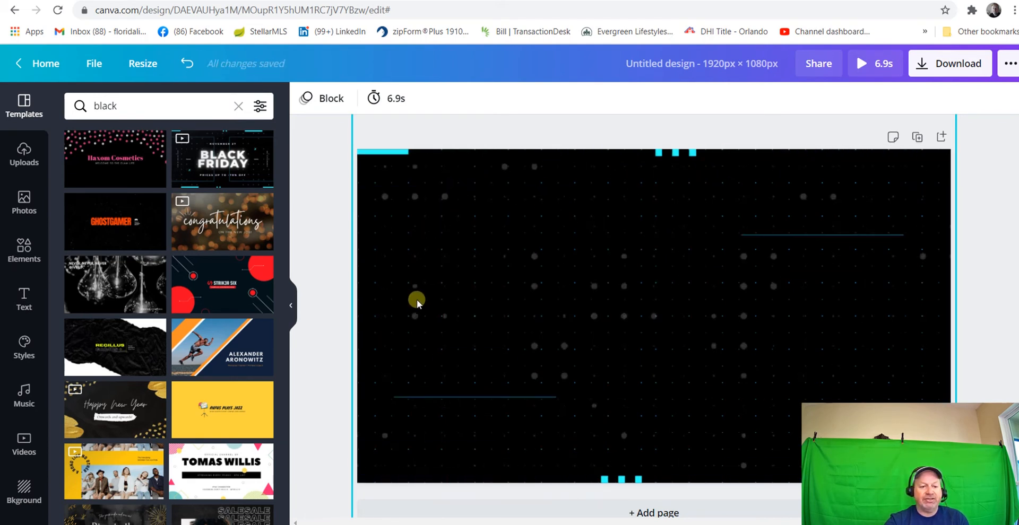
Add the uploaded photo of the house with the cloudy sky to the page
left_click(24, 154)
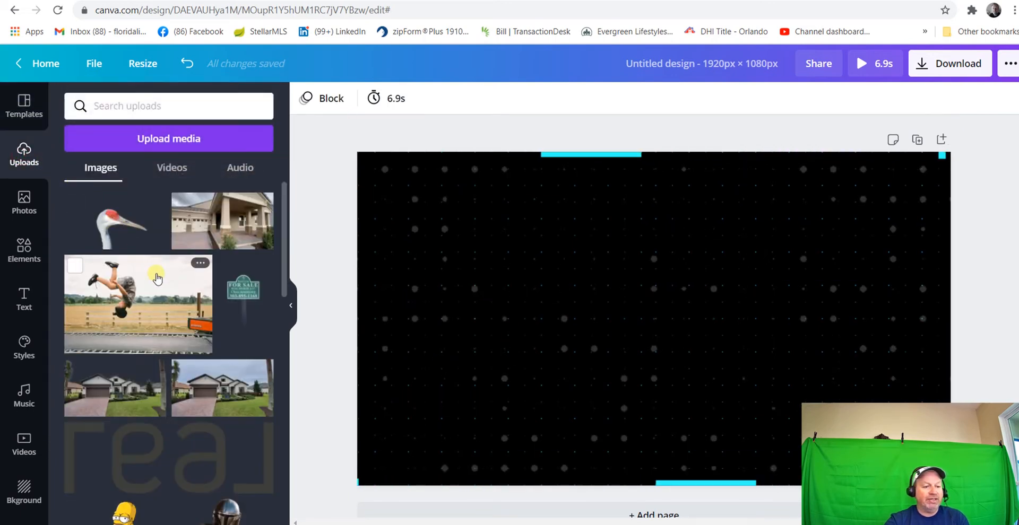
scroll(172, 339, "down", 2)
scroll(174, 349, "down", 2)
scroll(174, 349, "up", 4)
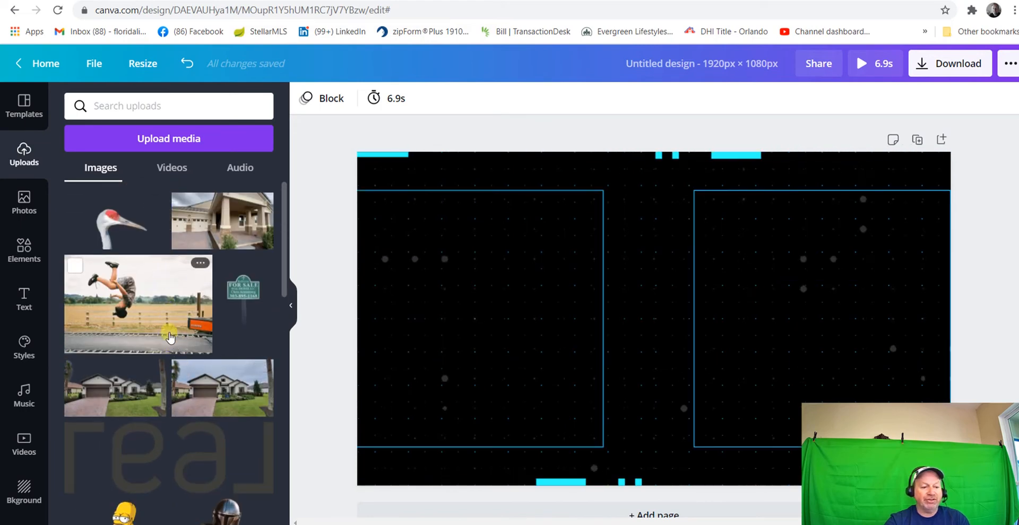
left_click(221, 393)
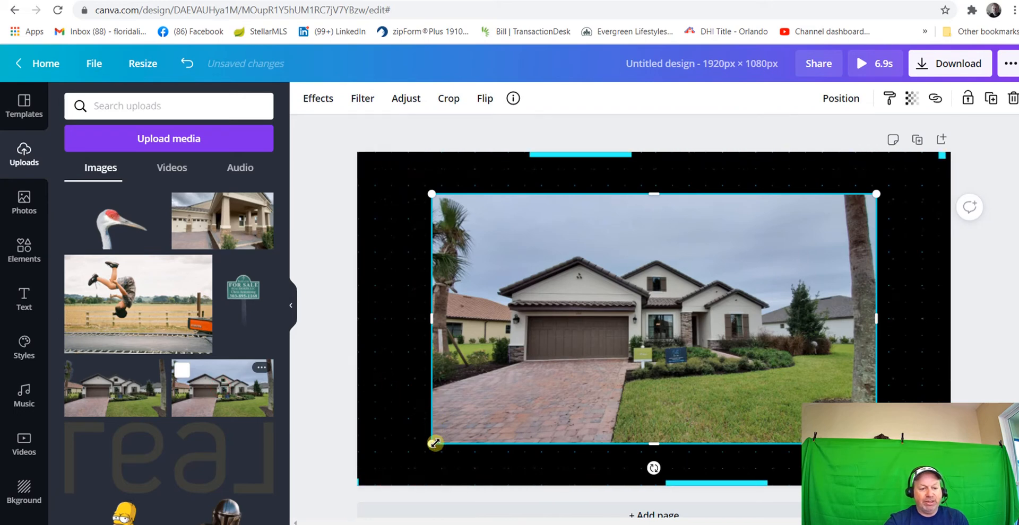
Enlarge the house photo until it nearly fills the page, leaving a narrow border of the animated background around it
left_click_drag(433, 444, 380, 473)
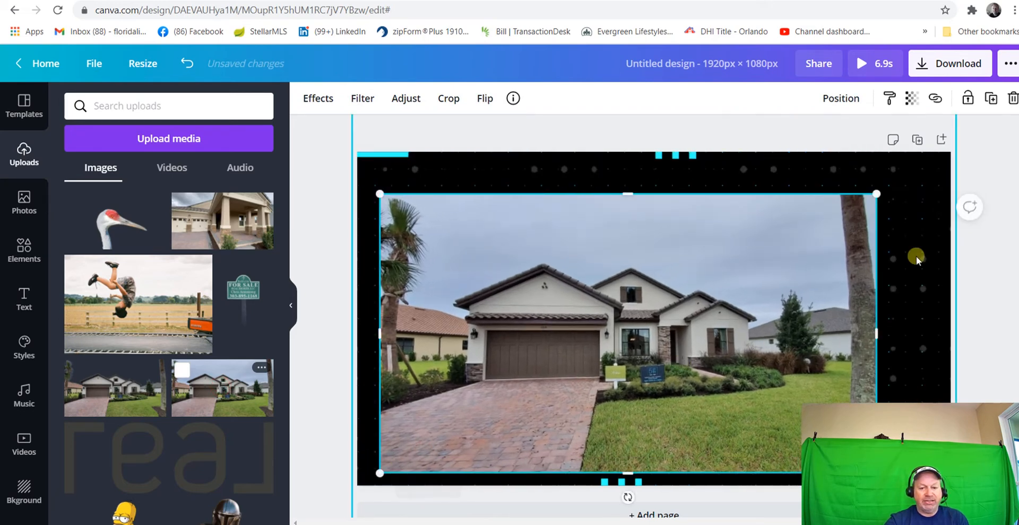
left_click_drag(876, 193, 937, 159)
left_click(759, 263)
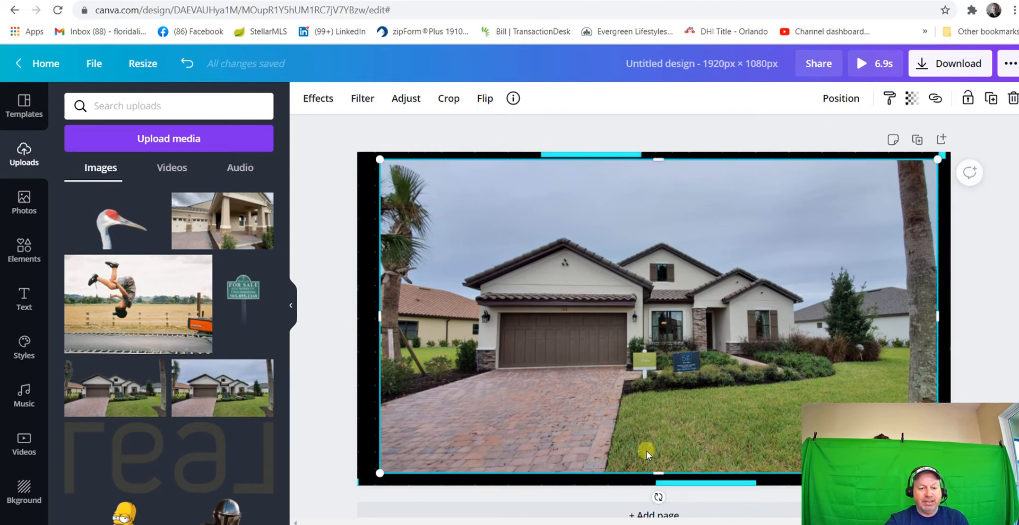
left_click_drag(659, 474, 658, 478)
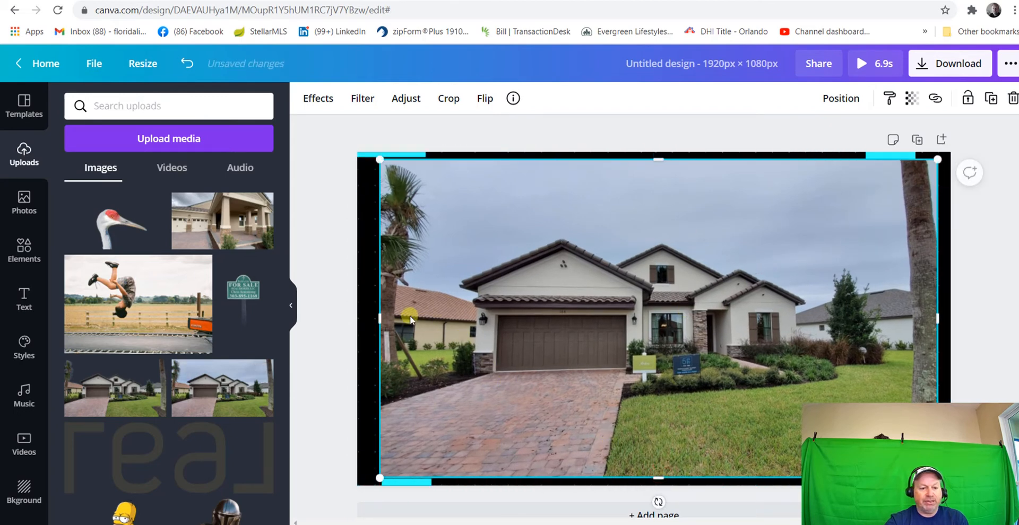
left_click_drag(379, 318, 369, 319)
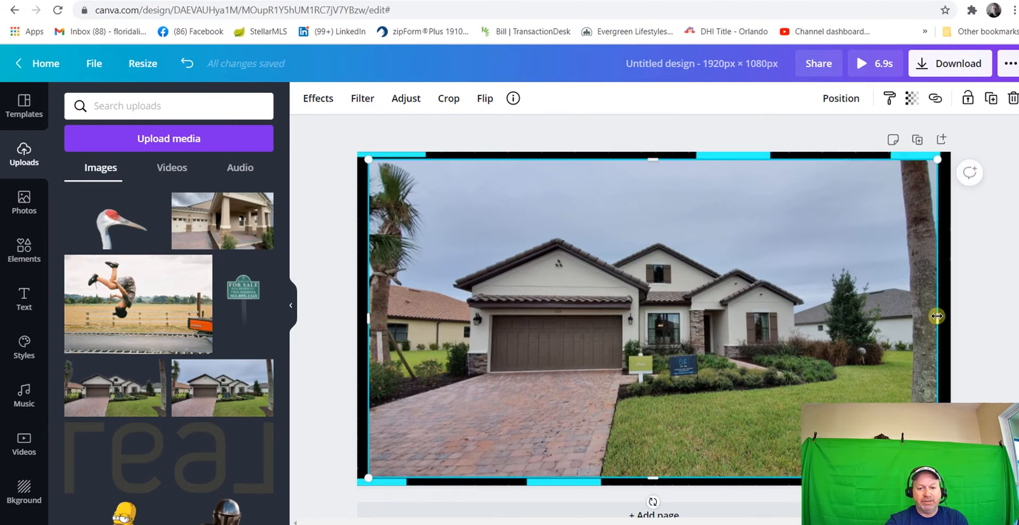
left_click_drag(936, 316, 942, 316)
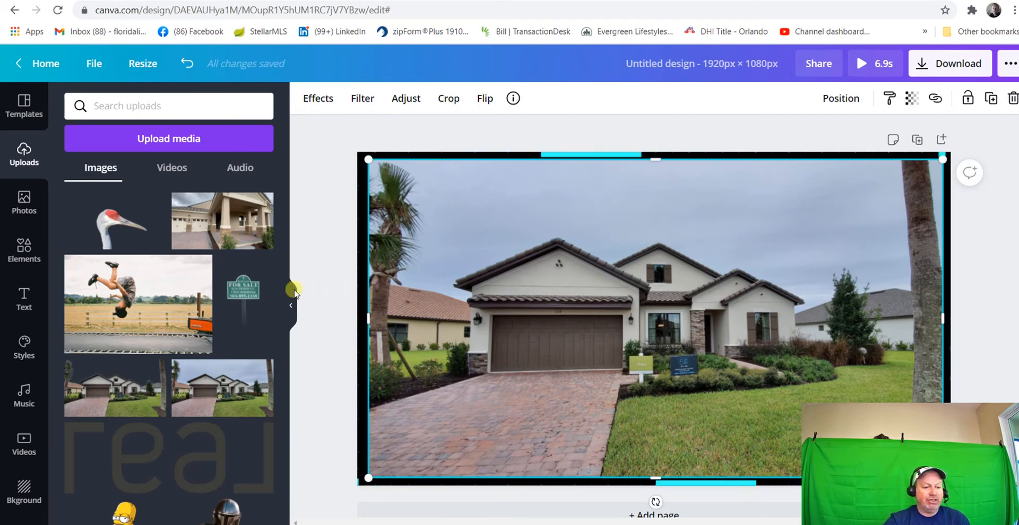
Add the uploaded For Sale sign, tilt it slightly clockwise and place it on the lawn right of the driveway
mouse_move(253, 295)
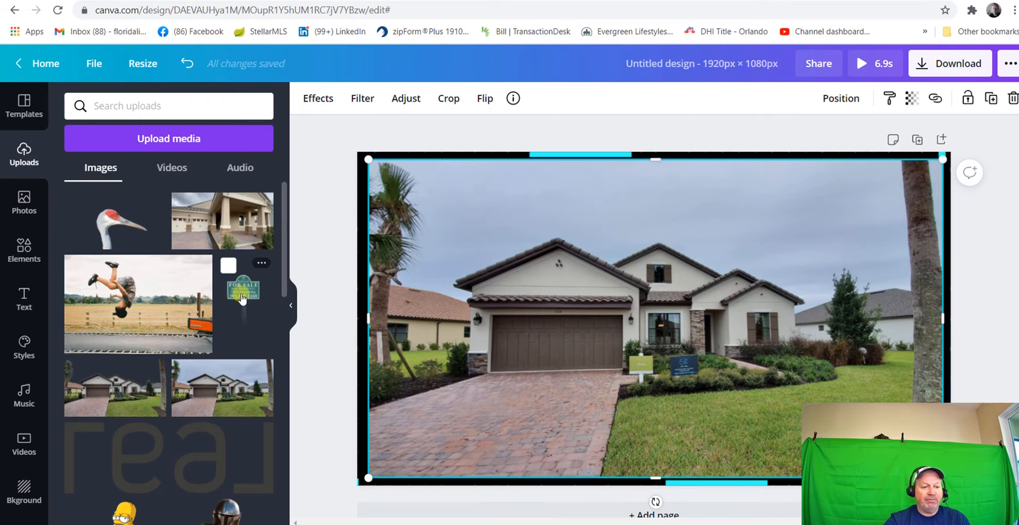
left_click(243, 298)
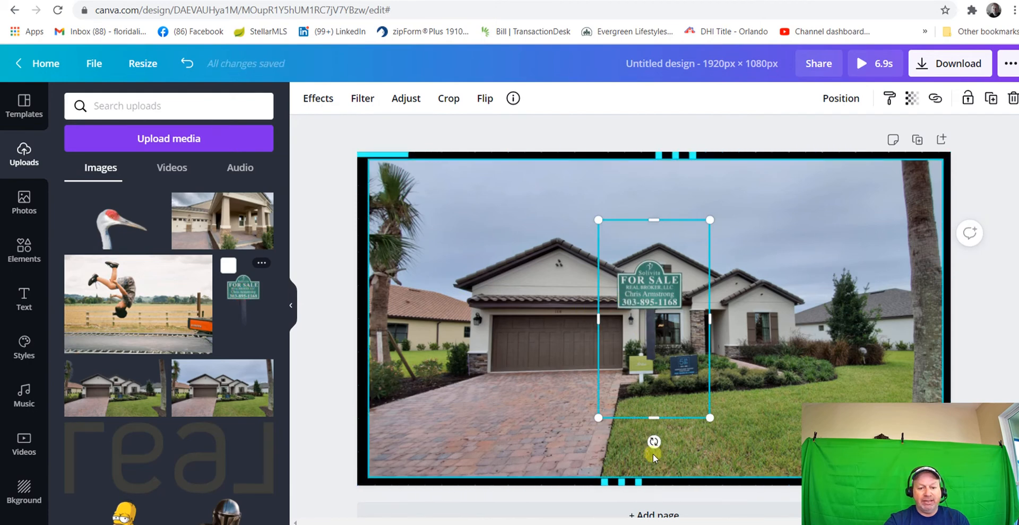
left_click_drag(652, 442, 639, 442)
left_click_drag(656, 293, 798, 377)
left_click(655, 360)
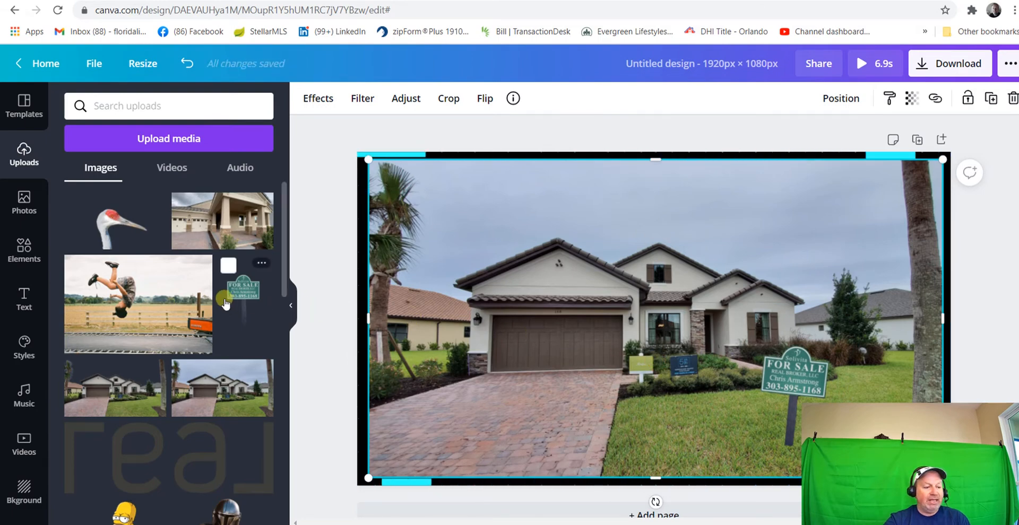
Find the uploaded cut-out portrait of the man in the brown suit and add it to the page
scroll(201, 381, "down", 10)
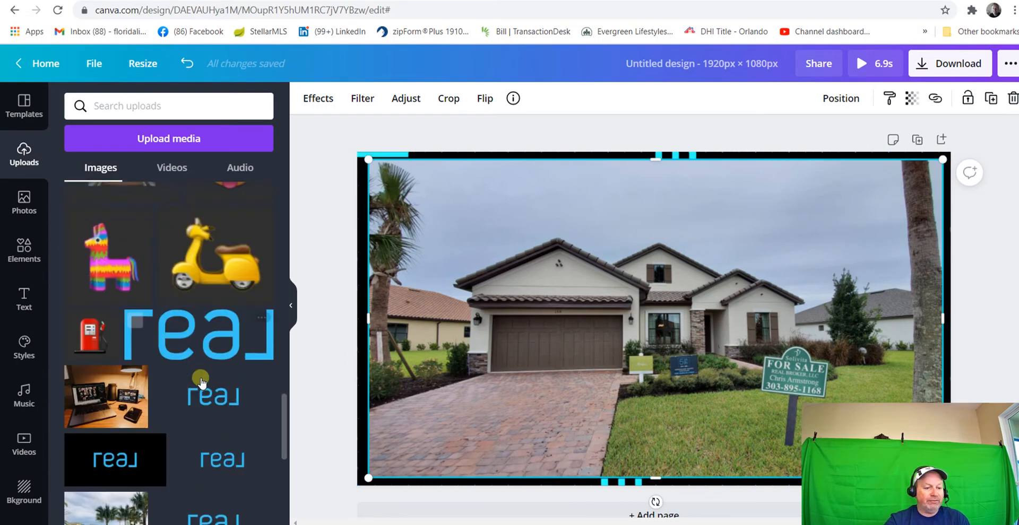
scroll(202, 381, "down", 15)
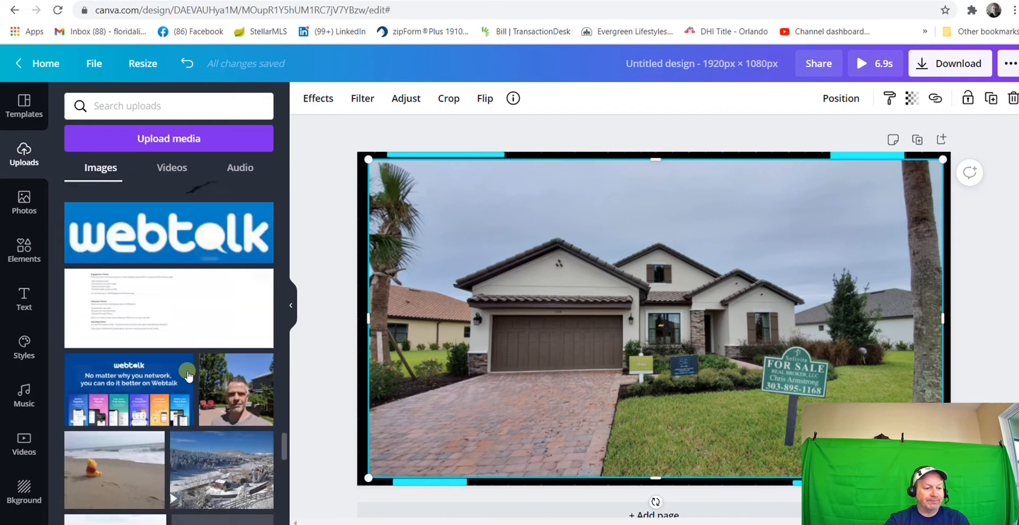
scroll(187, 375, "down", 15)
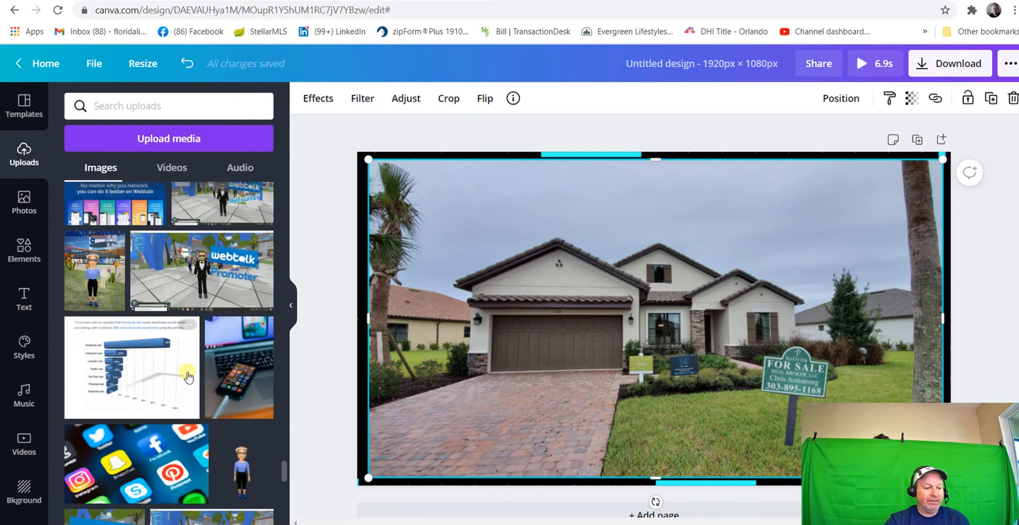
scroll(188, 377, "down", 12)
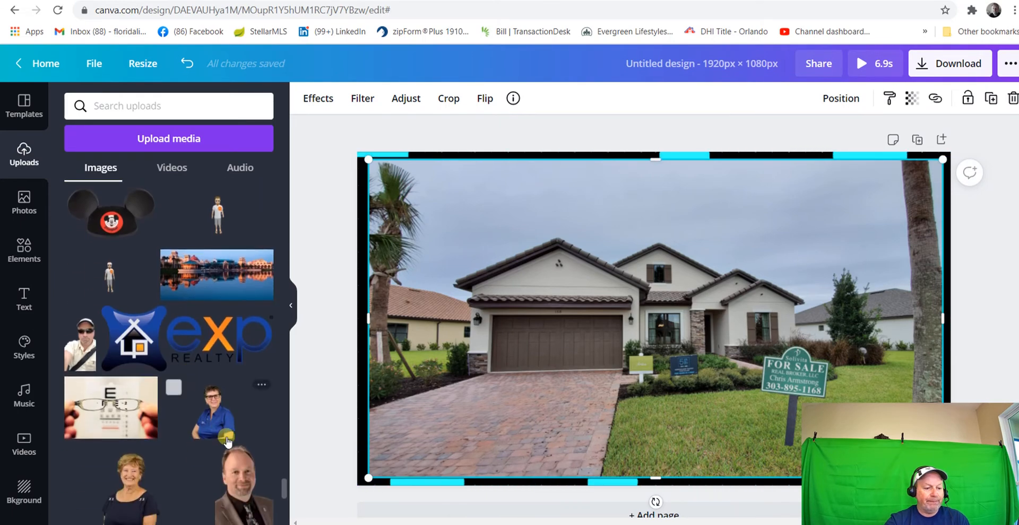
left_click(228, 445)
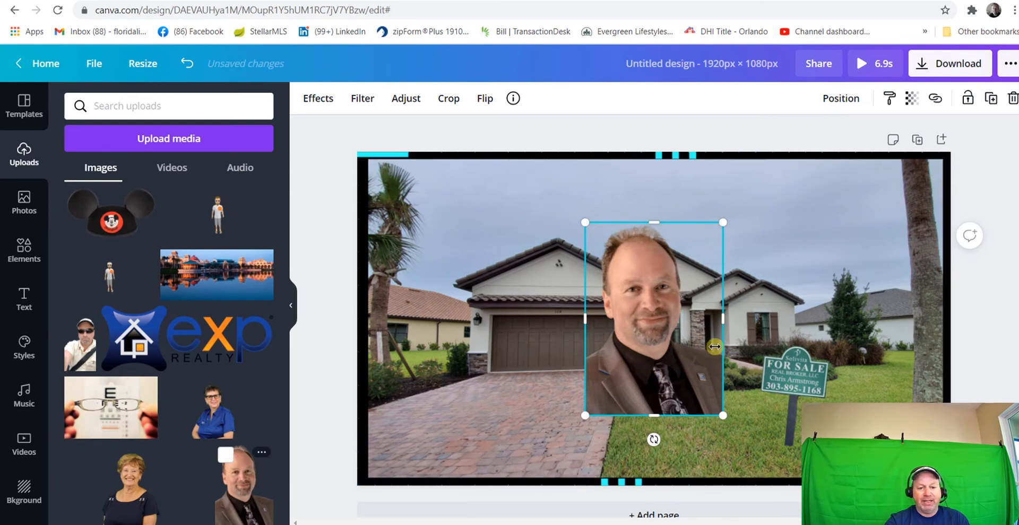
Shrink the portrait and place it in the lower-left corner of the house photo, over the driveway
left_click_drag(723, 415, 663, 333)
left_click_drag(611, 279, 438, 414)
left_click(523, 400)
left_click(502, 424)
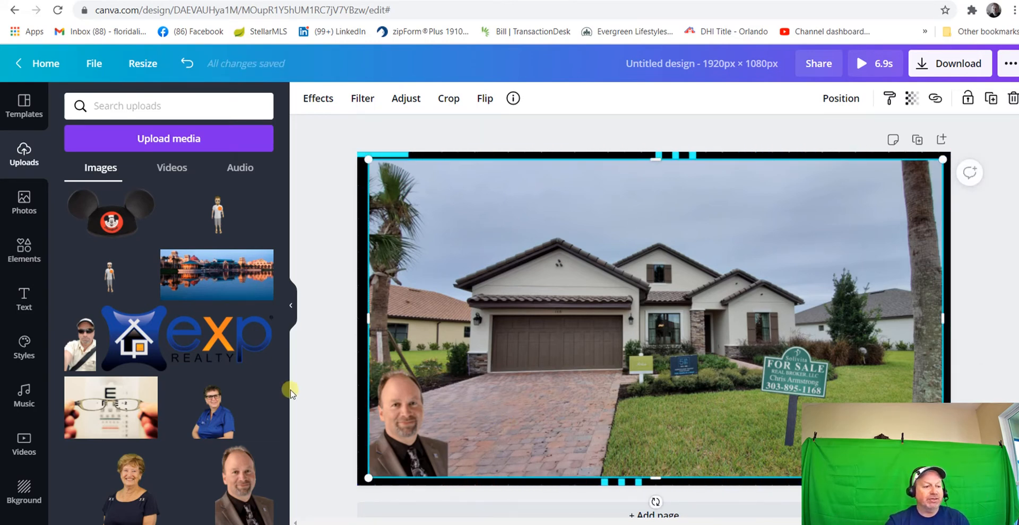
Add the recently used "Cheers to the New Year" text combination to the page
scroll(52, 244, "up", 3)
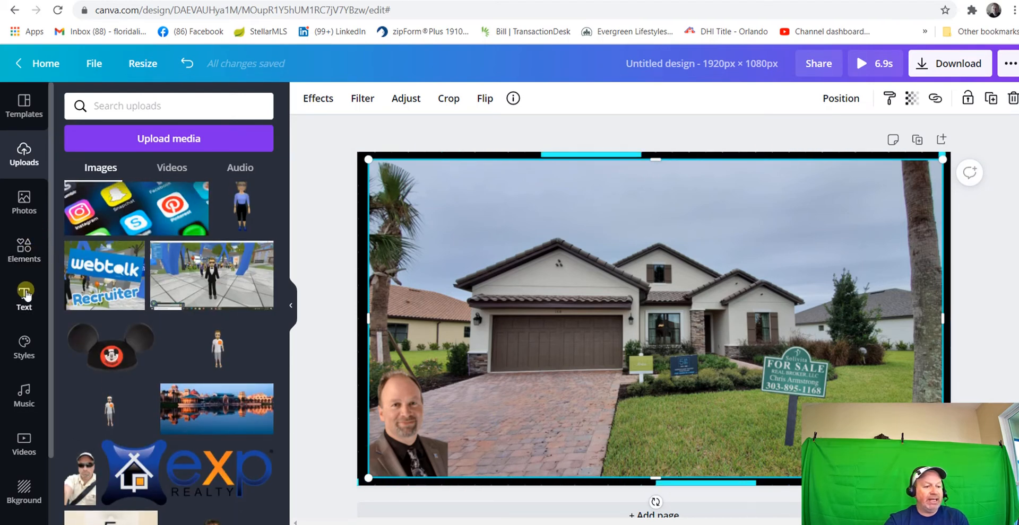
left_click(24, 295)
scroll(143, 268, "down", 1)
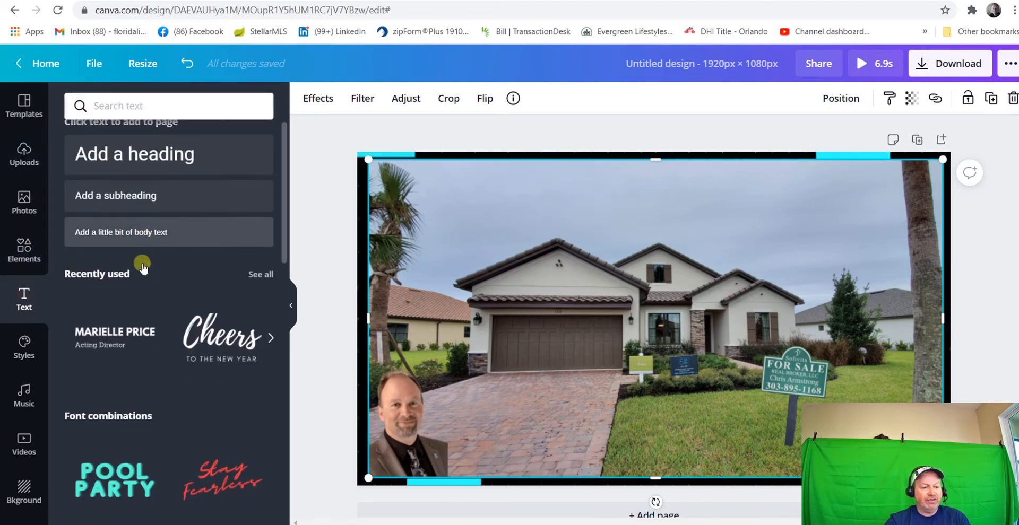
scroll(144, 268, "down", 4)
scroll(148, 290, "up", 4)
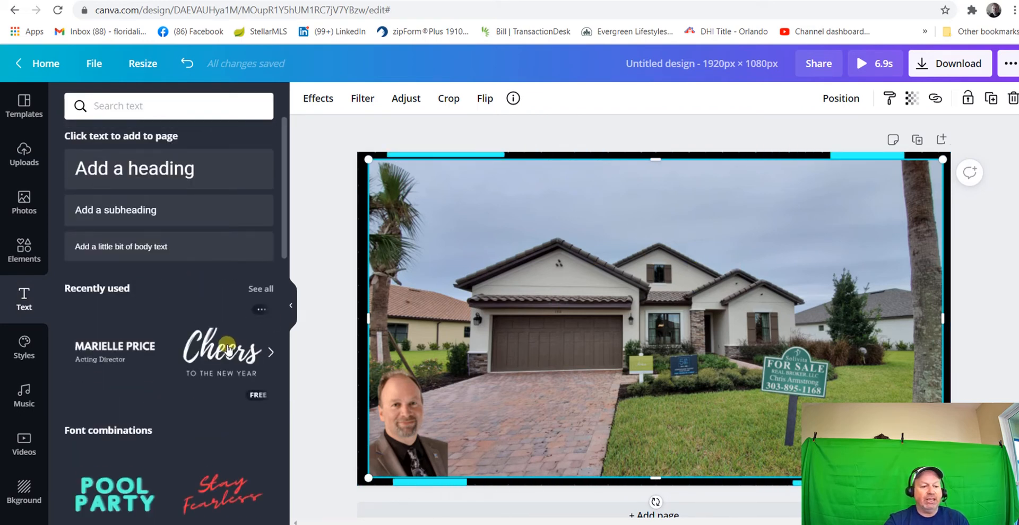
left_click(229, 348)
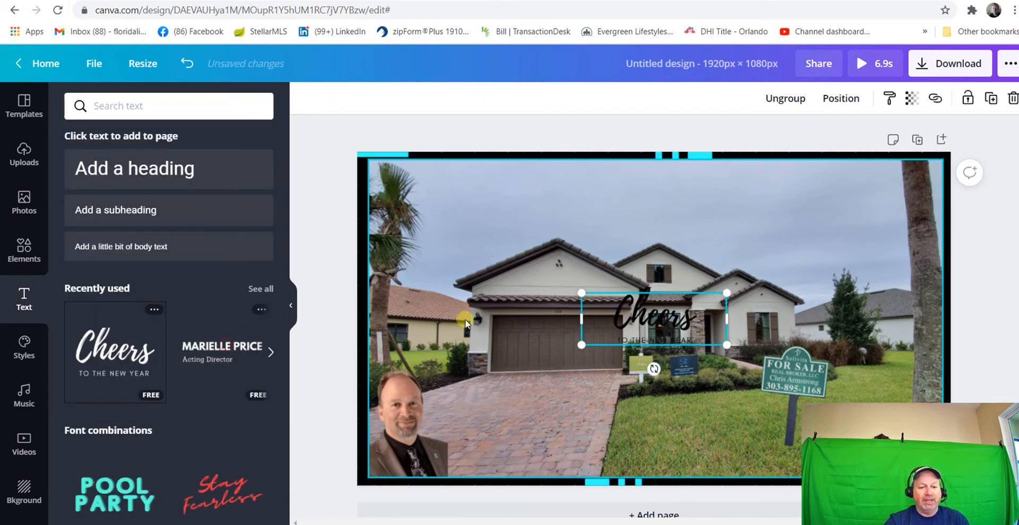
Colour the "Cheers" text white and delete the "TO THE NEW YEAR" line beneath it
left_click(693, 318)
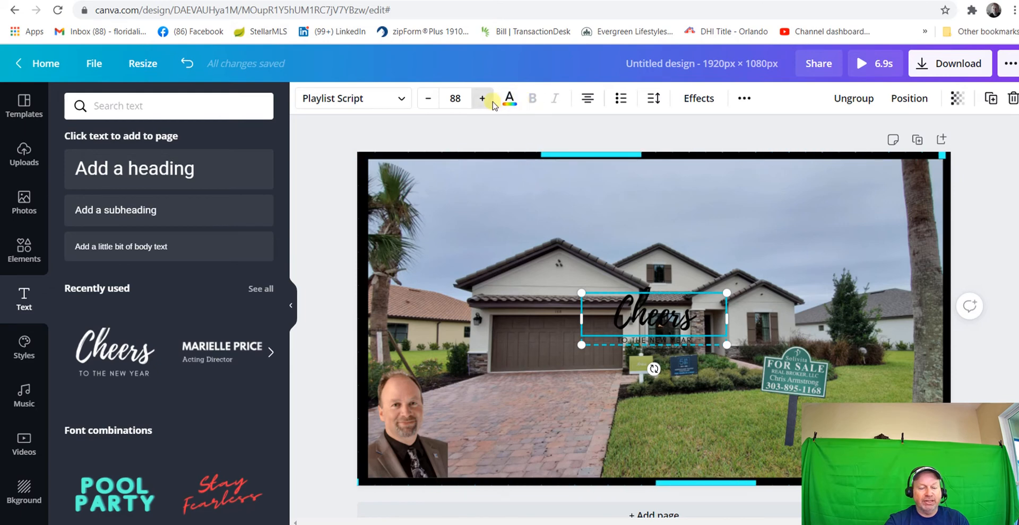
left_click(508, 100)
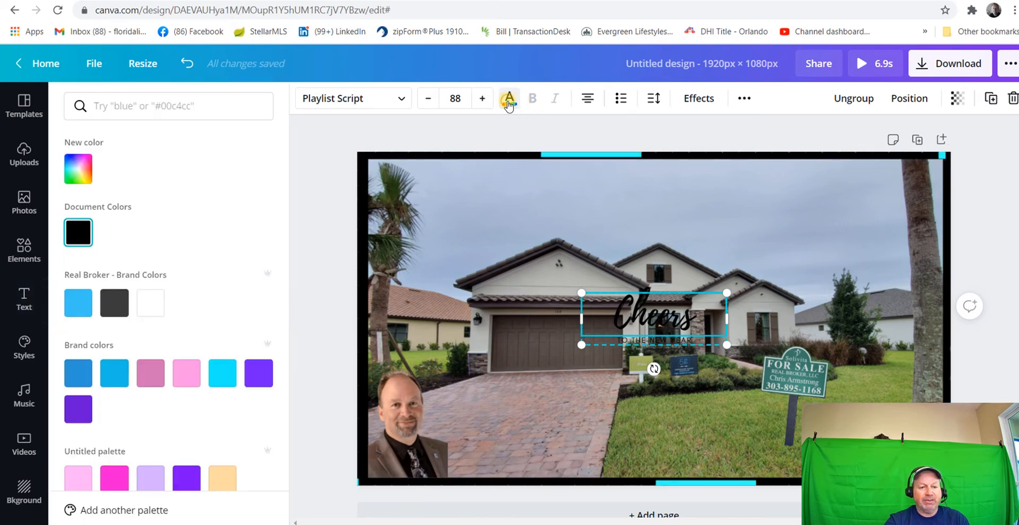
left_click(148, 301)
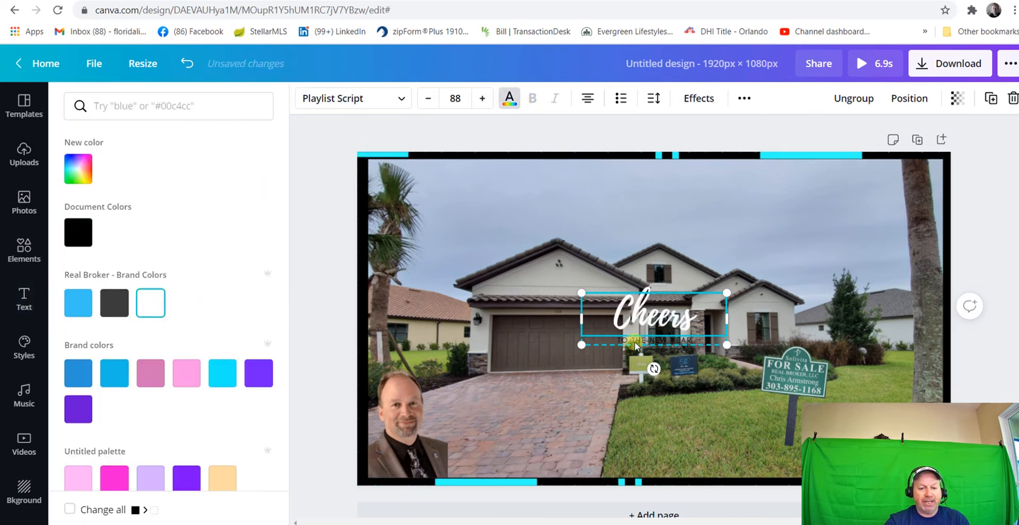
left_click(640, 341)
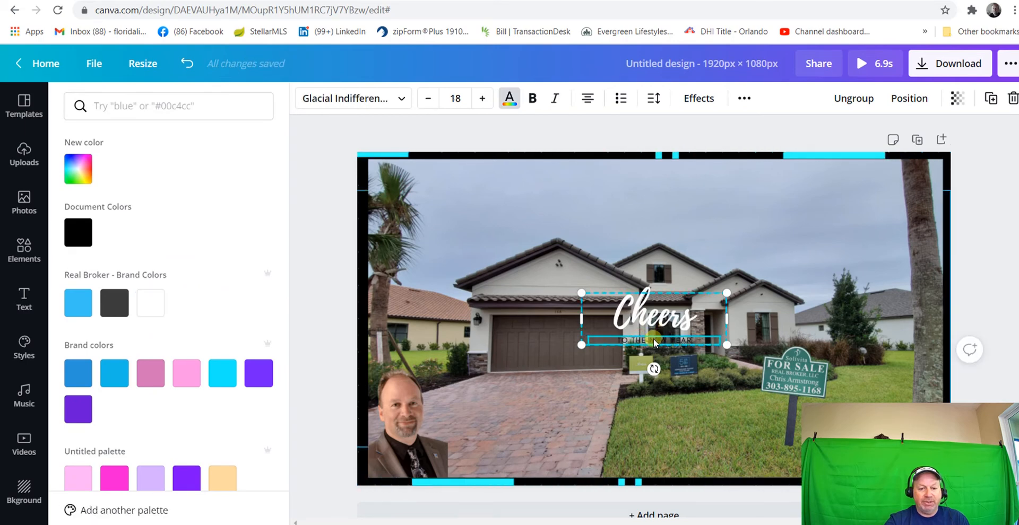
left_click(1012, 98)
left_click(945, 129)
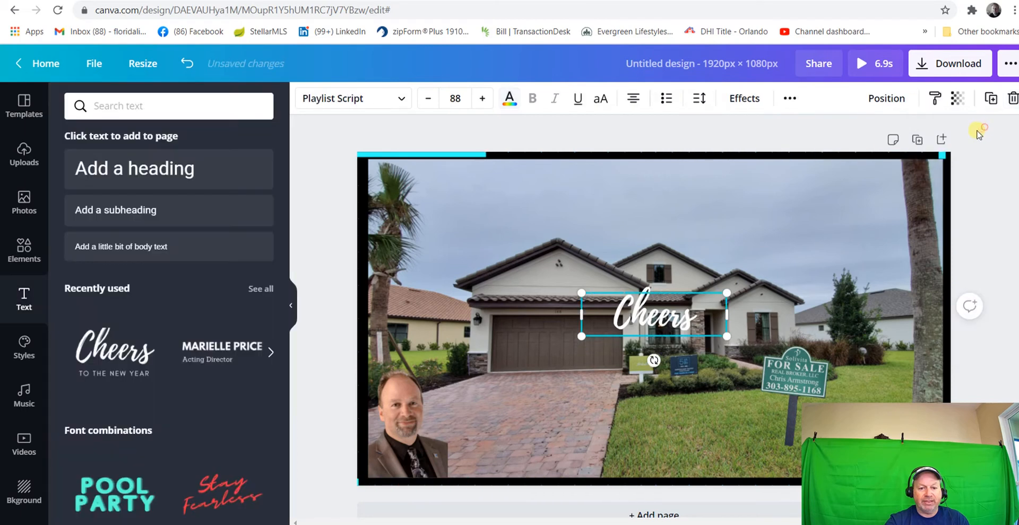
Replace the word "Cheers" with "New Model"
double_click(689, 317)
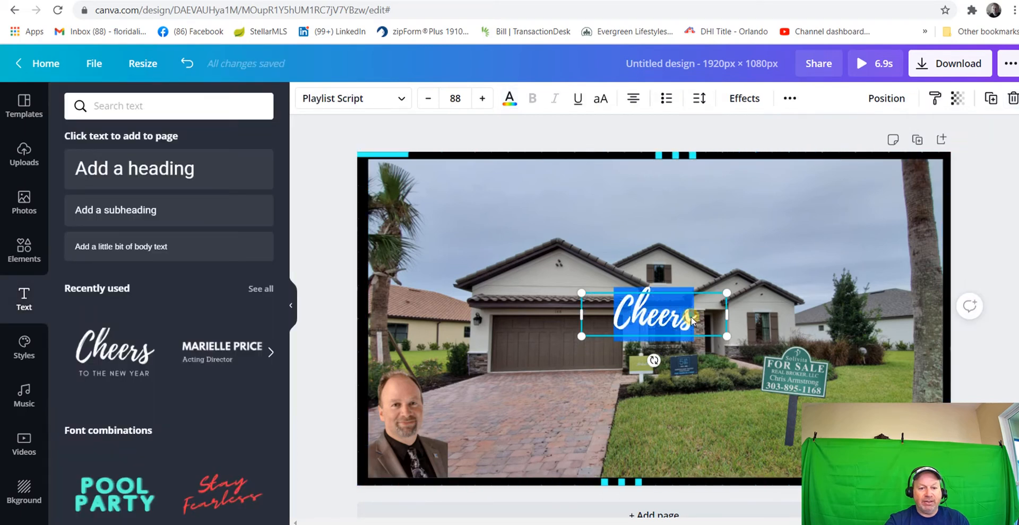
type("Ne")
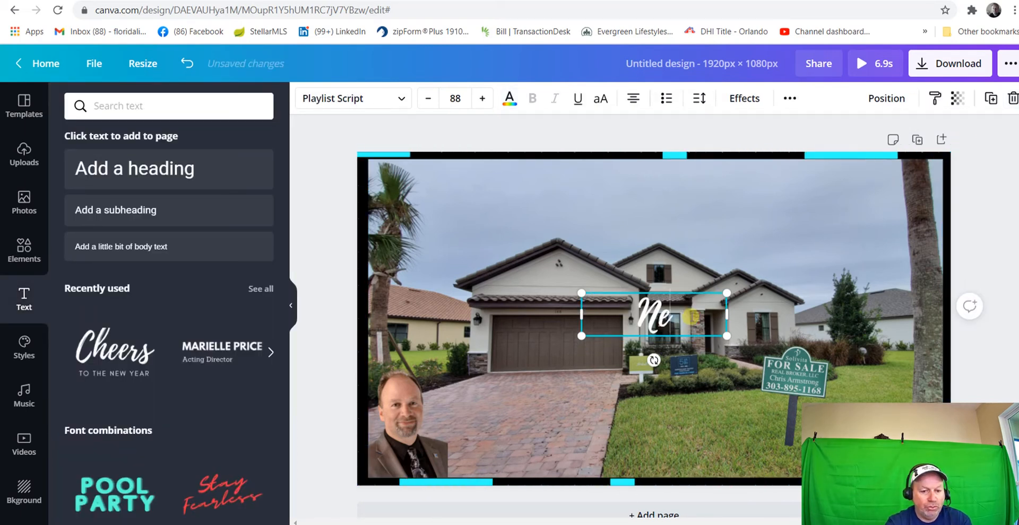
type("w Model")
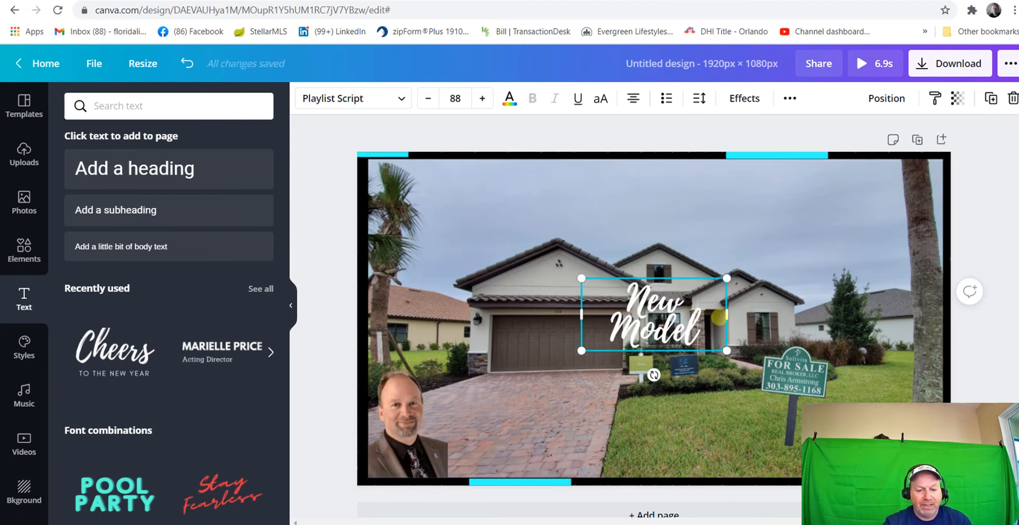
Enlarge the "New Model" text to font size 151 on a single line and move it into the sky above the roof
left_click_drag(729, 314, 774, 314)
left_click_drag(584, 333, 442, 367)
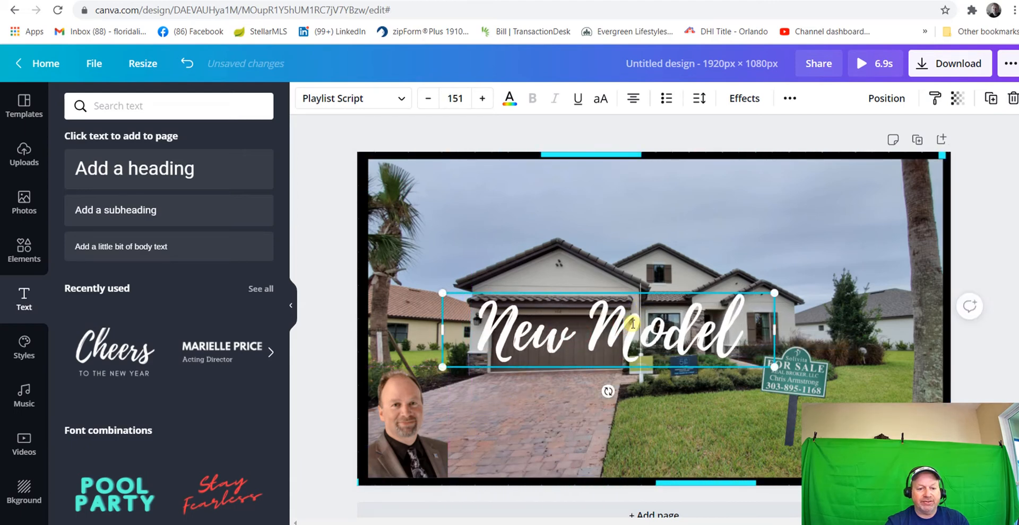
left_click(597, 448)
left_click_drag(613, 335, 654, 206)
left_click(524, 333)
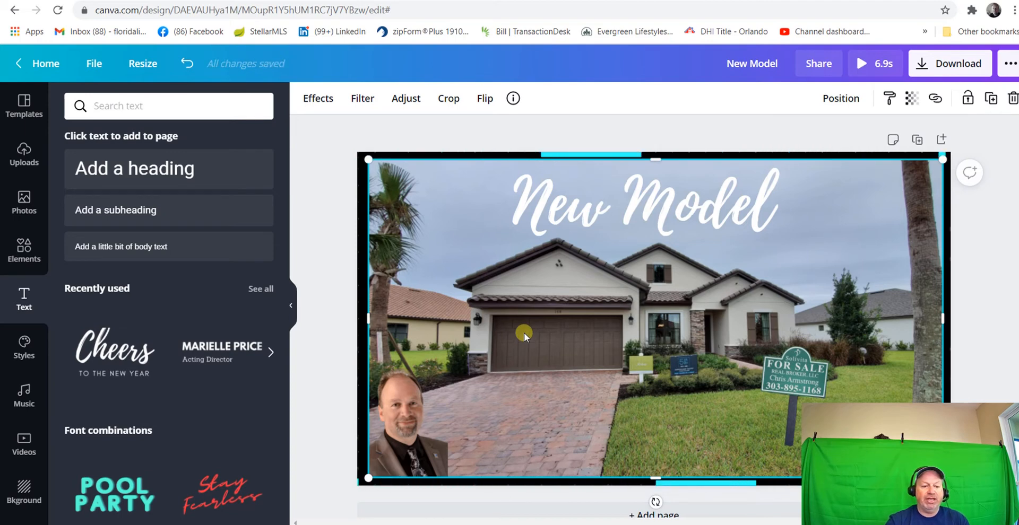
Add the recently used name and "Acting Director" text combination and colour both of its lines white
left_click(219, 356)
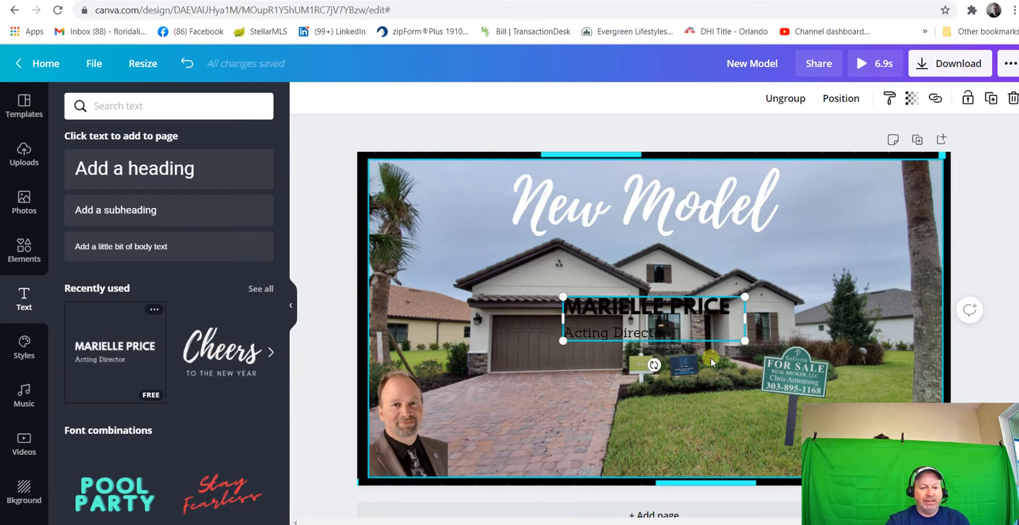
left_click(660, 310)
left_click(508, 101)
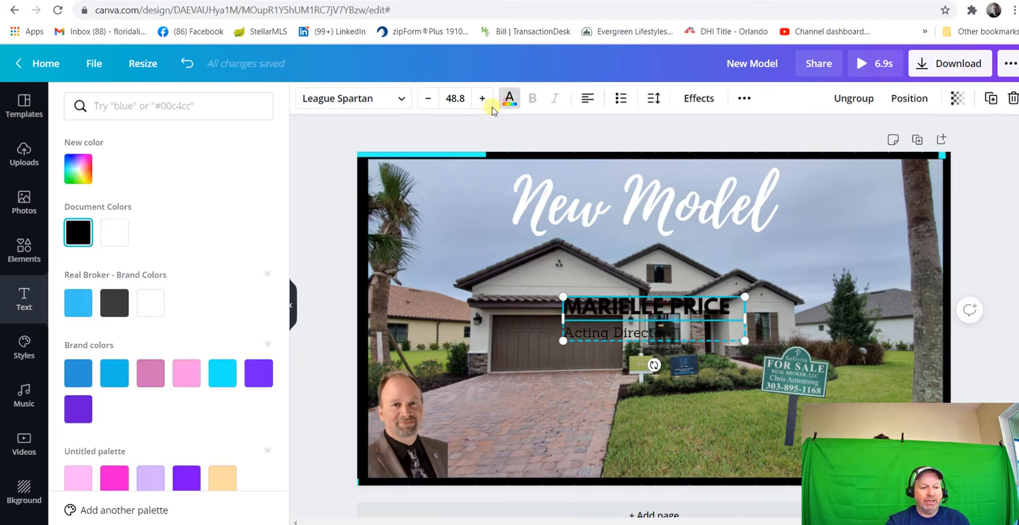
left_click(149, 303)
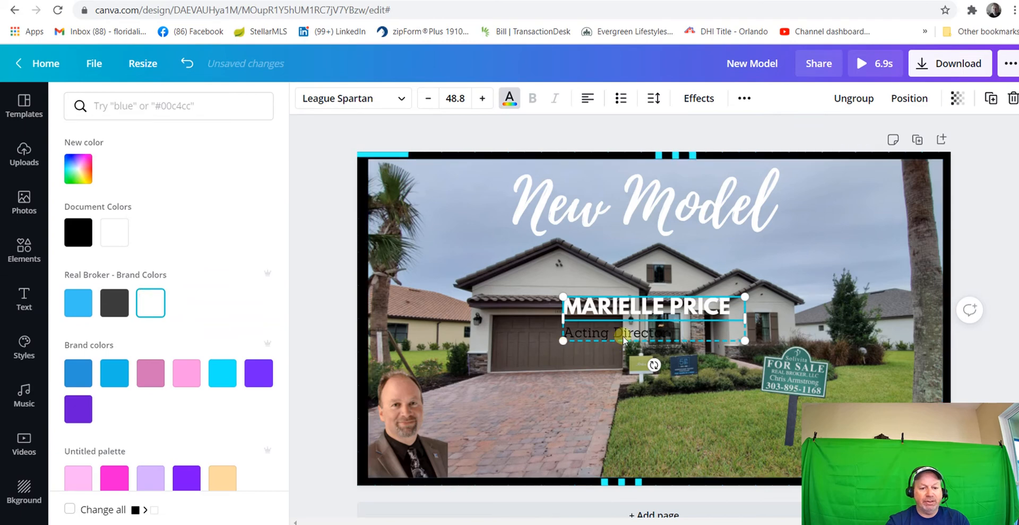
left_click(594, 333)
left_click(509, 101)
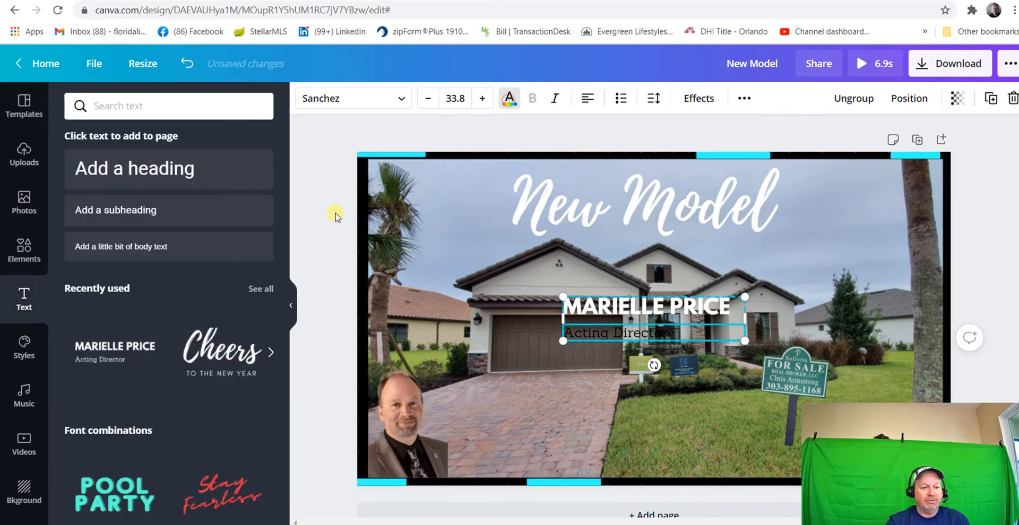
left_click(509, 101)
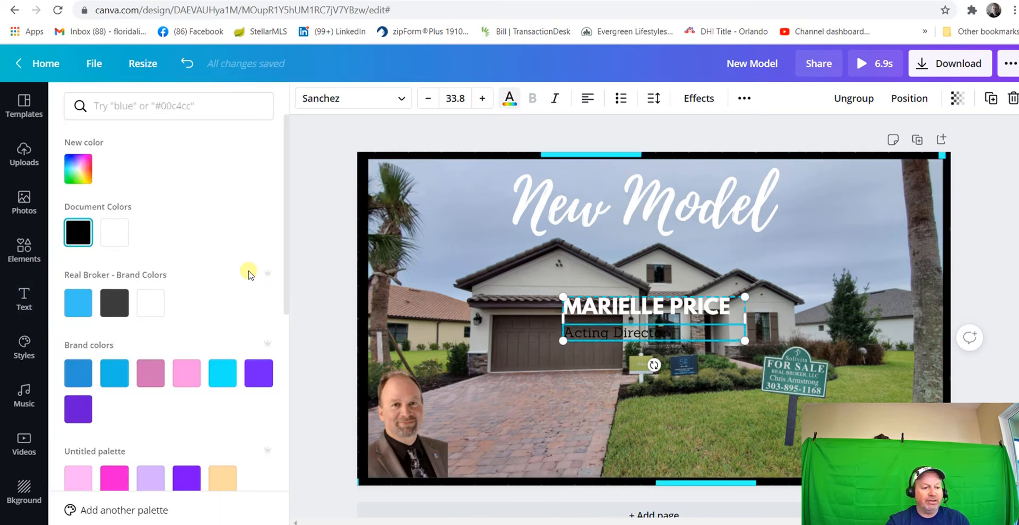
left_click(146, 297)
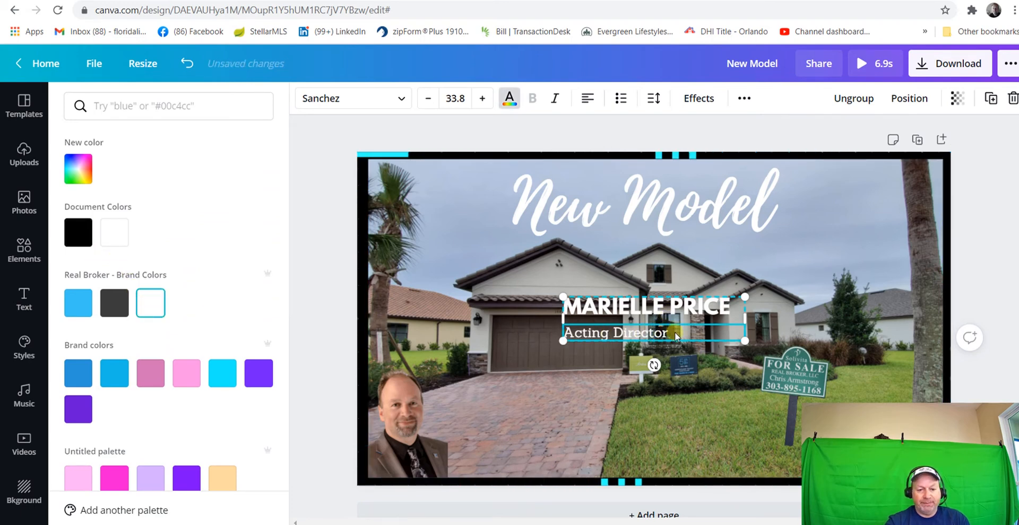
Shrink the name and title text group to about 366 x 89 px and place it beside the portrait on the driveway
left_click_drag(745, 341, 675, 324)
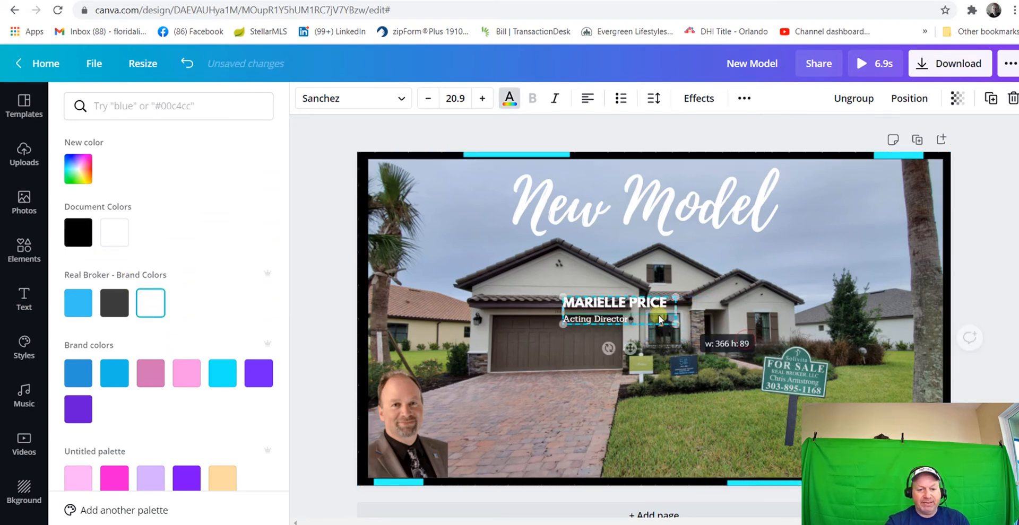
left_click_drag(618, 310, 494, 452)
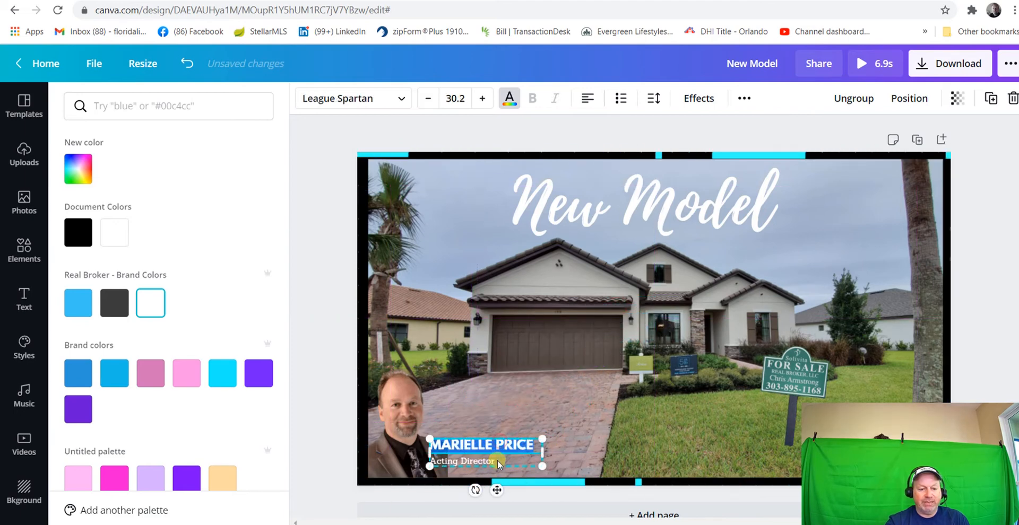
left_click(501, 461)
left_click(511, 408)
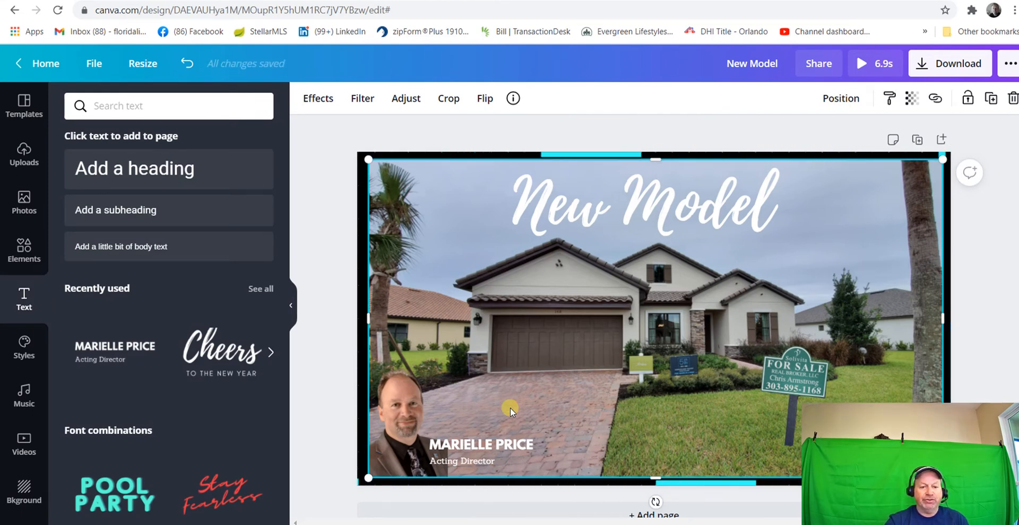
Try the Splice, Hollow and Glitch effects on the "New Model" title and apply the Neon effect
left_click(657, 208)
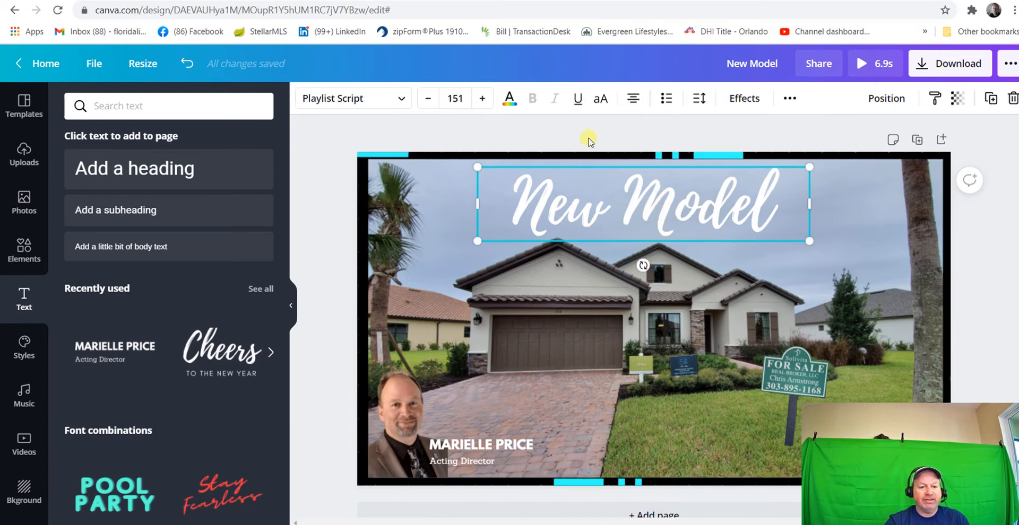
left_click(740, 99)
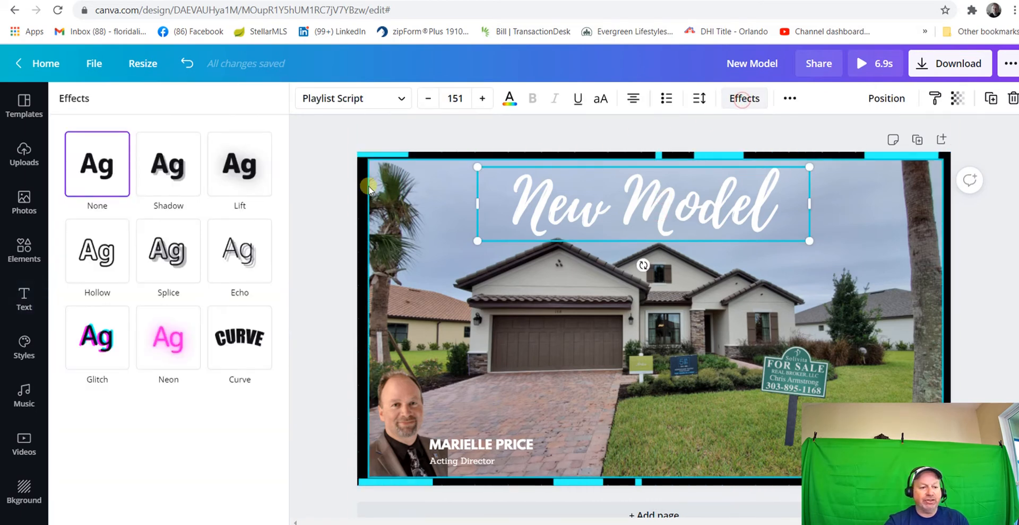
left_click(169, 247)
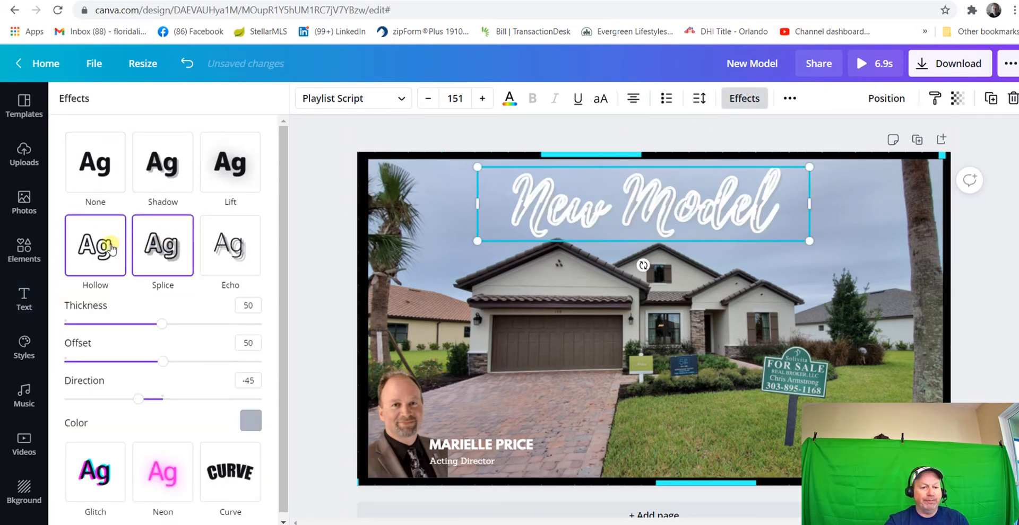
left_click(110, 242)
left_click(109, 143)
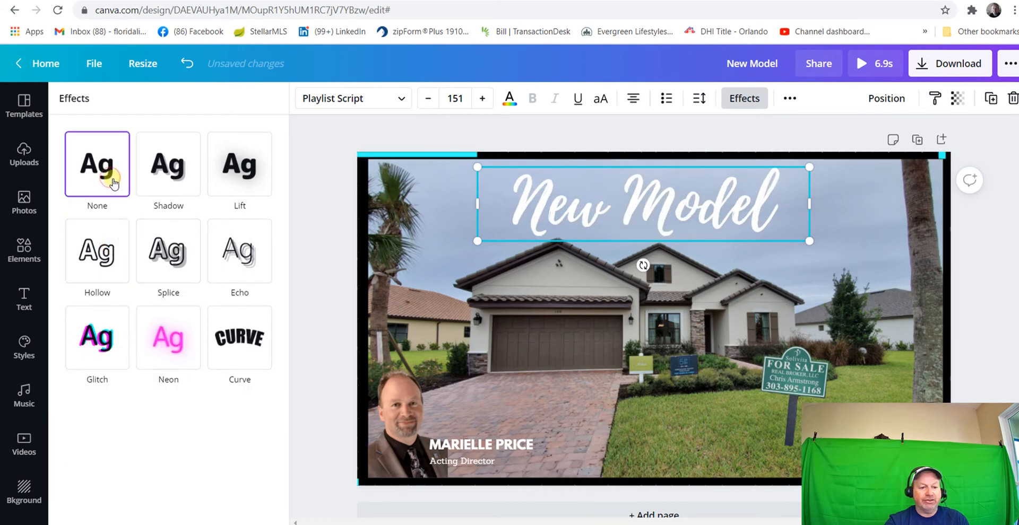
left_click(121, 341)
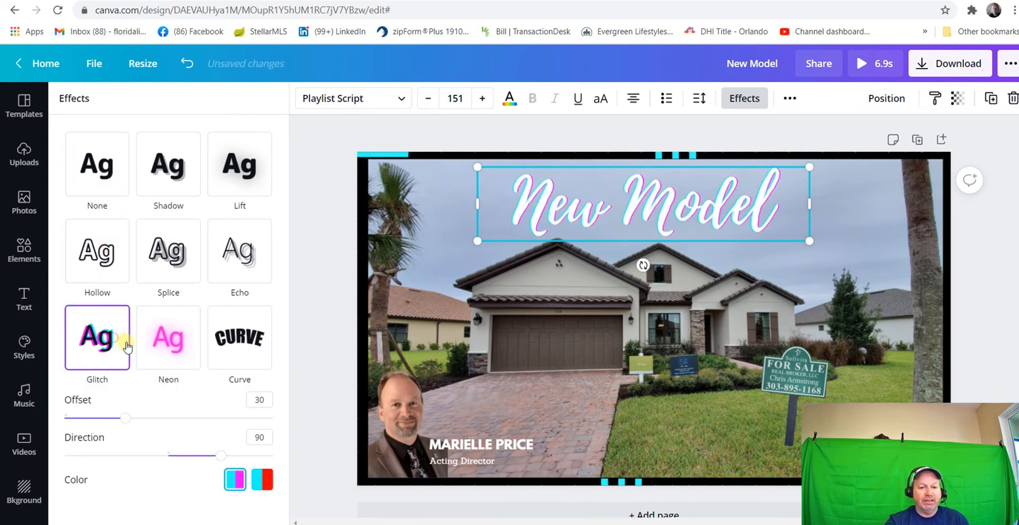
left_click(156, 345)
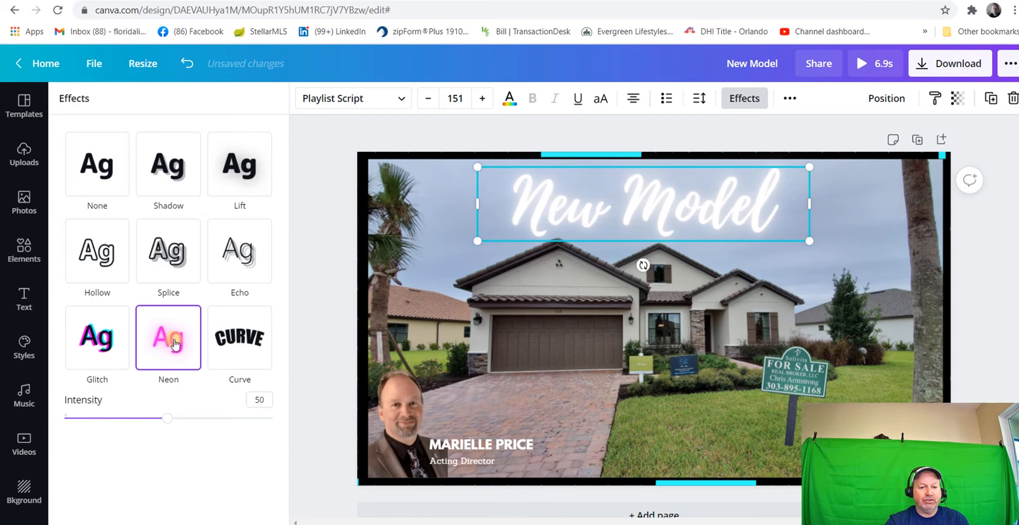
Browse the uploaded images and return to the most recent ones
left_click(436, 287)
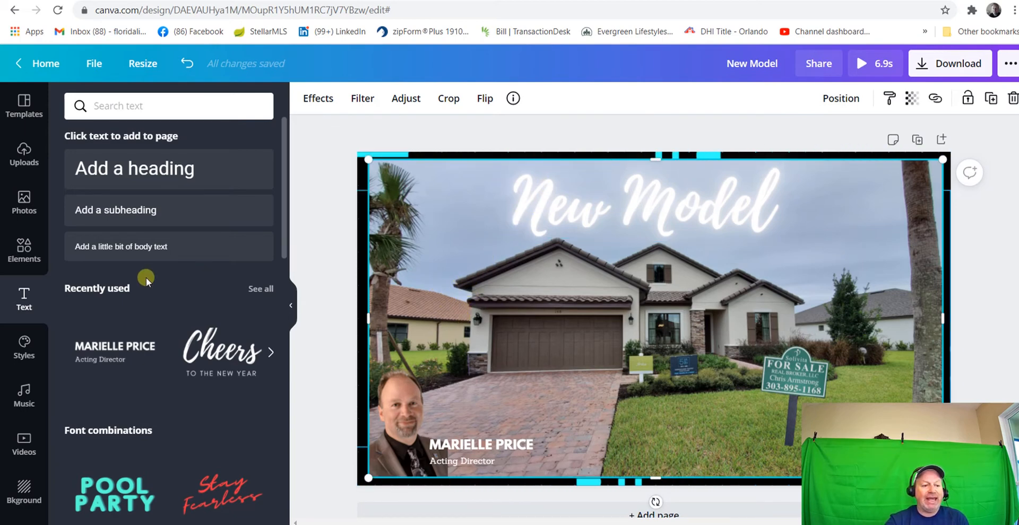
left_click(38, 178)
scroll(272, 419, "down", 10)
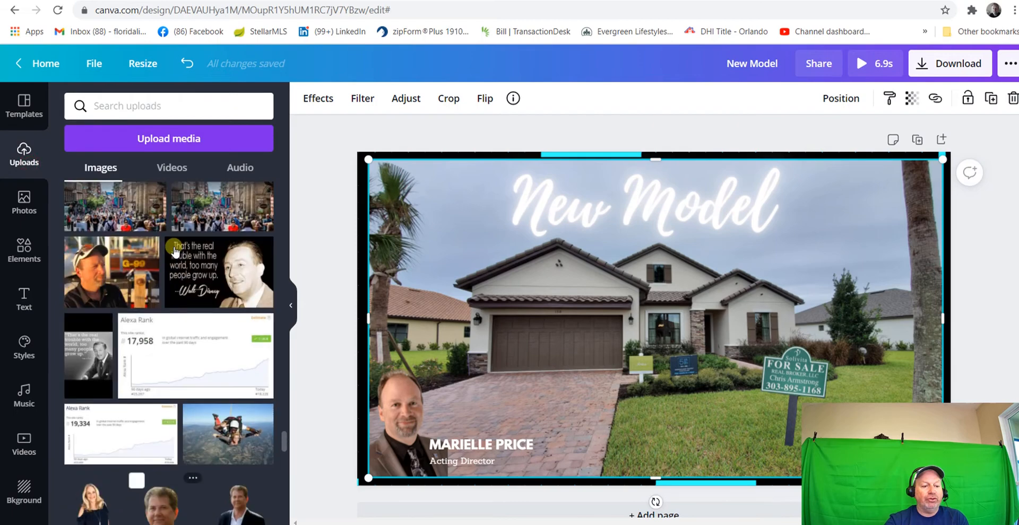
left_click_drag(281, 434, 287, 165)
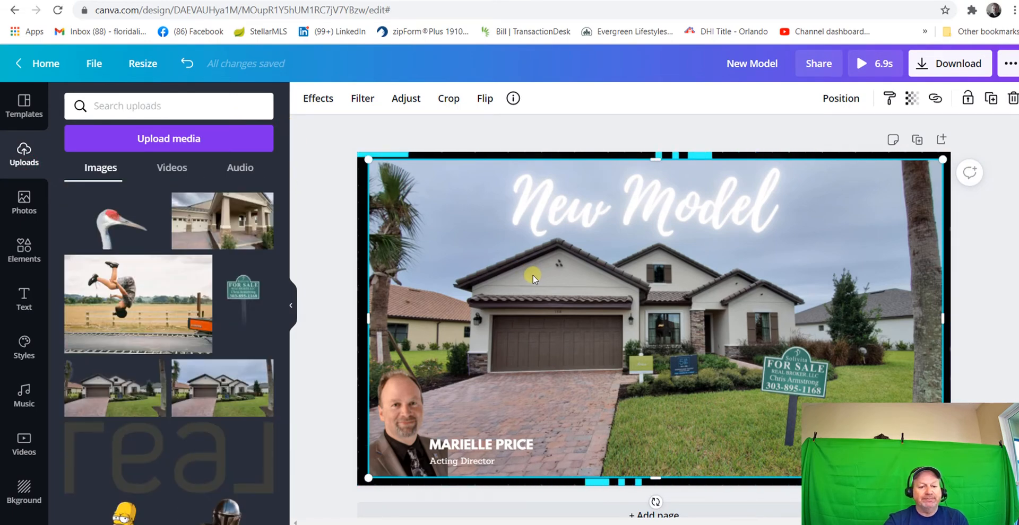
Switch to remove.bg, upload the crane photo 20191120_142032 and download the preview image with its background removed
key("ctrl+Tab")
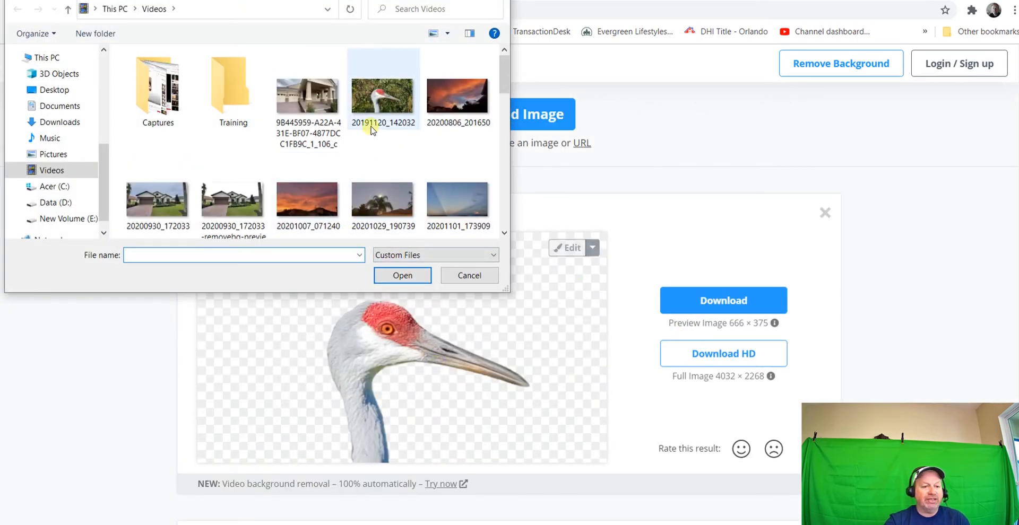
mouse_move(386, 99)
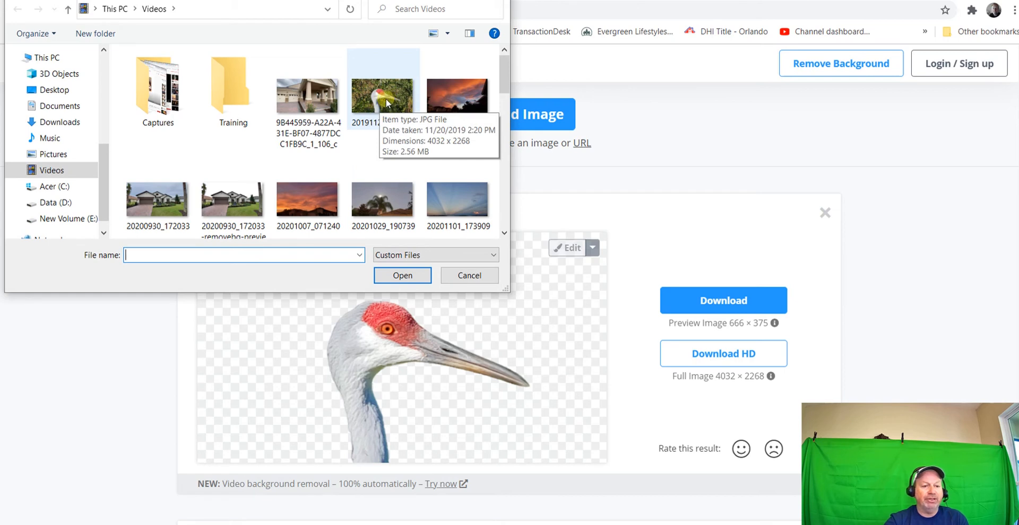
left_click(389, 109)
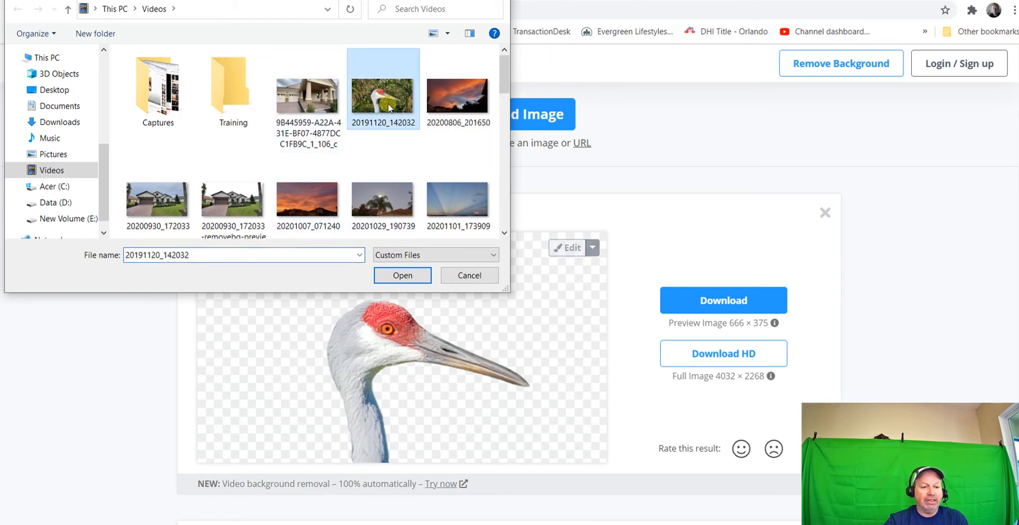
double_click(389, 107)
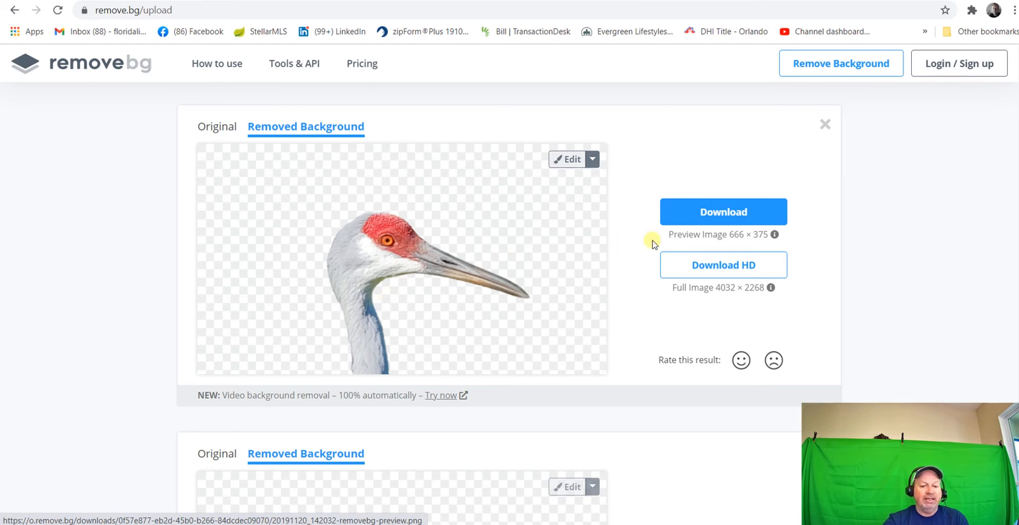
left_click(723, 213)
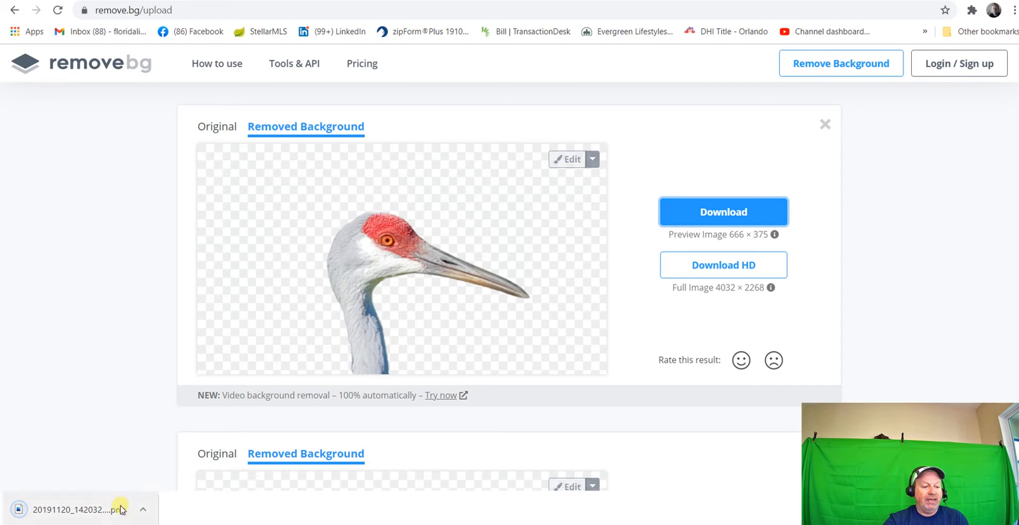
Return to the Canva design and add the downloaded 20191120_142032 crane PNG to the uploaded images
key("ctrl+Tab")
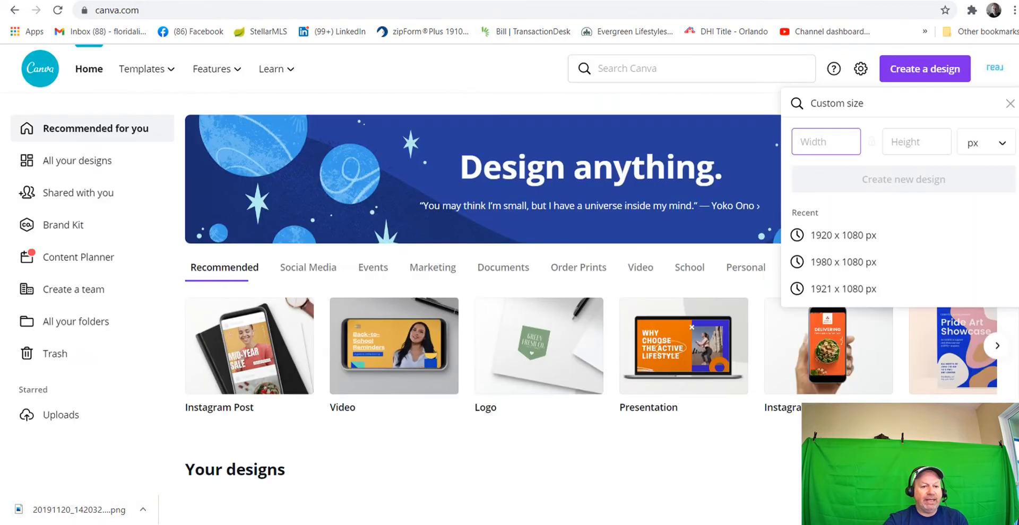
key("ctrl+Tab")
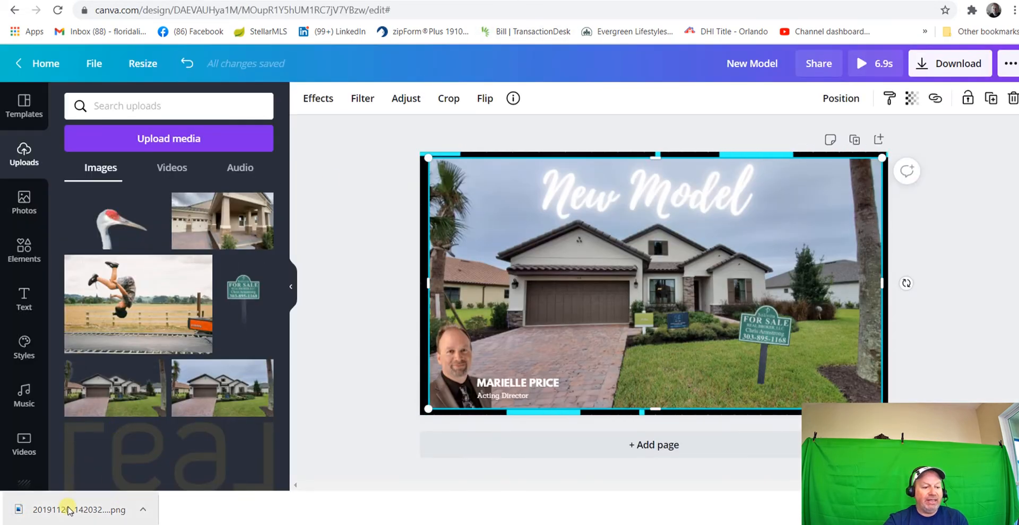
left_click_drag(67, 511, 150, 271)
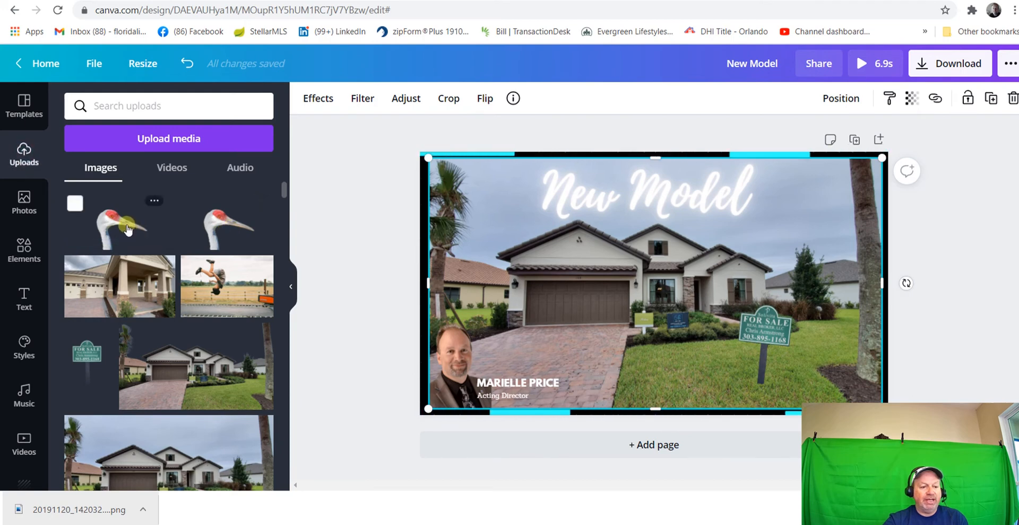
Place the crane cutout on the design, shrink it and move it to the lawn's lower corner beneath the tree trunk
left_click(126, 229)
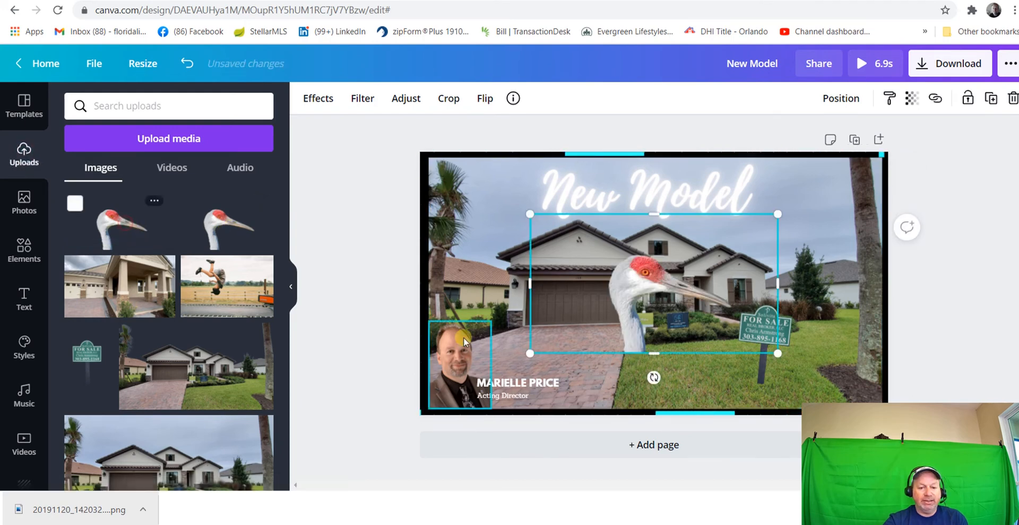
left_click_drag(776, 357, 669, 295)
left_click_drag(617, 262, 720, 346)
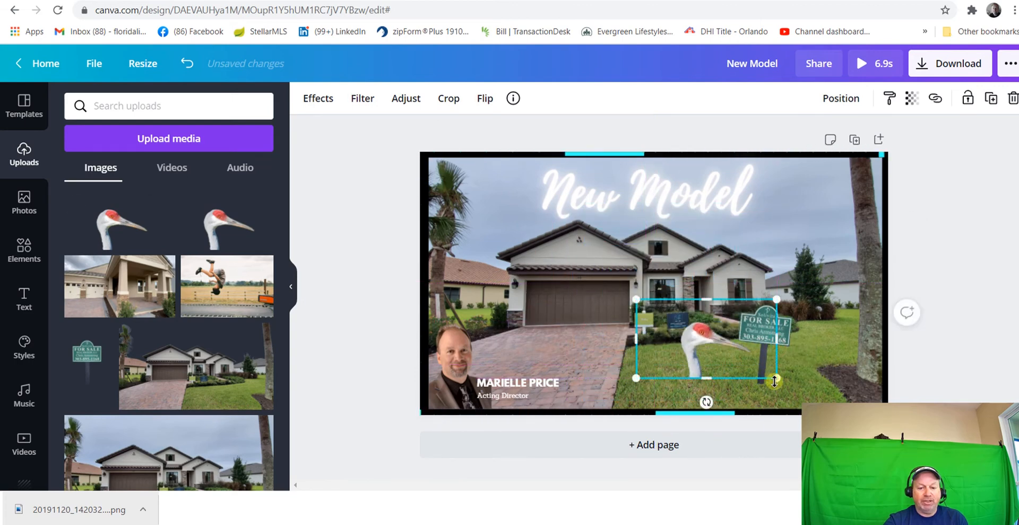
mouse_move(775, 376)
left_mouse_down()
mouse_move(709, 335)
mouse_move(782, 360)
left_mouse_up()
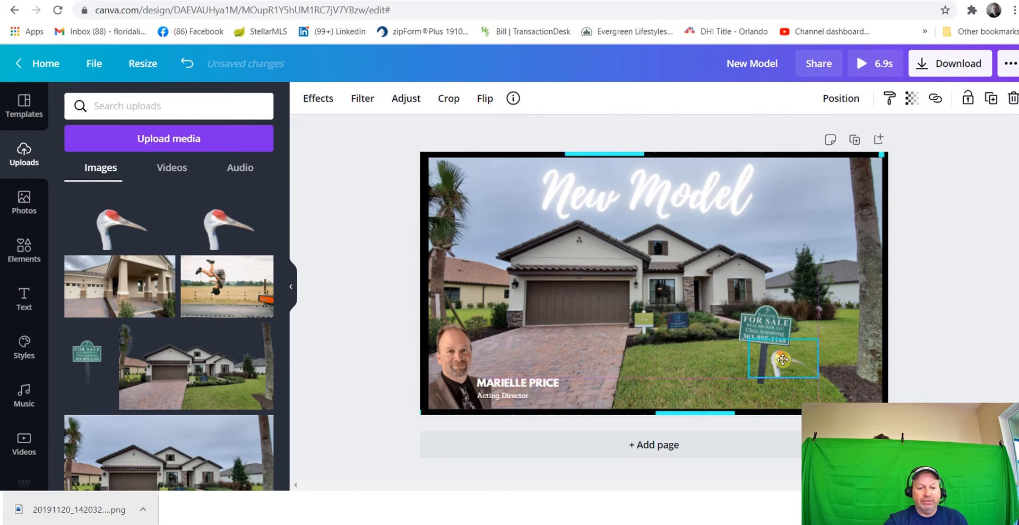
left_click_drag(847, 383, 852, 391)
left_click(735, 358)
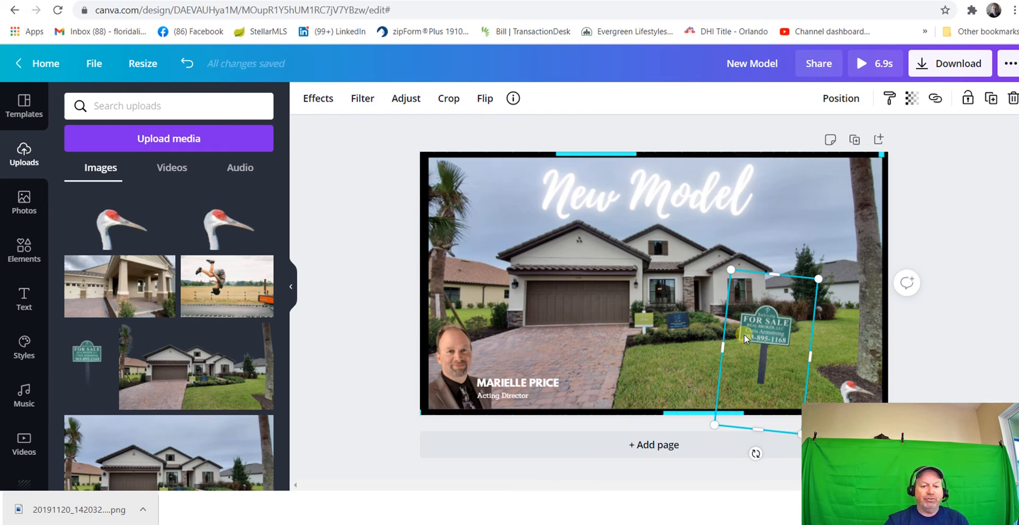
left_click(710, 347)
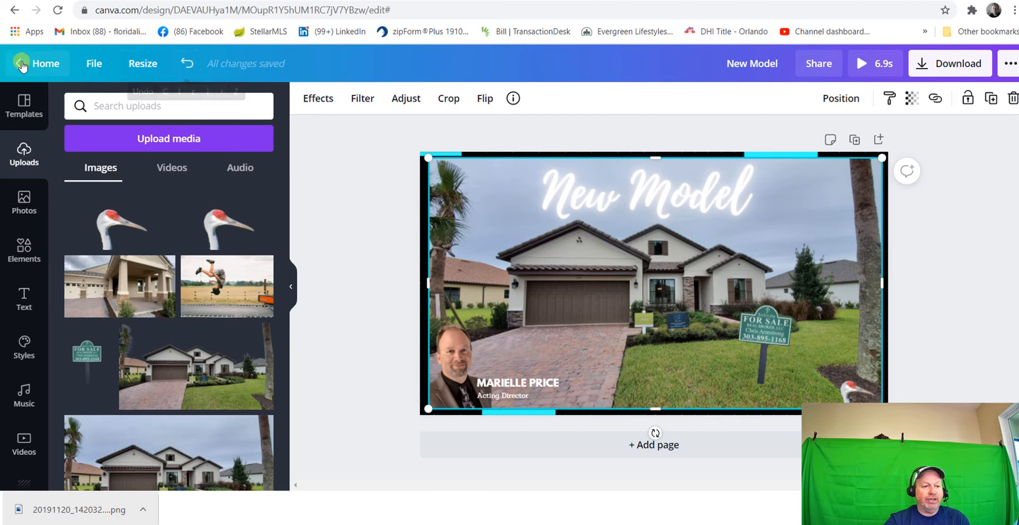
Undo all edits to the design back to the blank white page
left_click(185, 66)
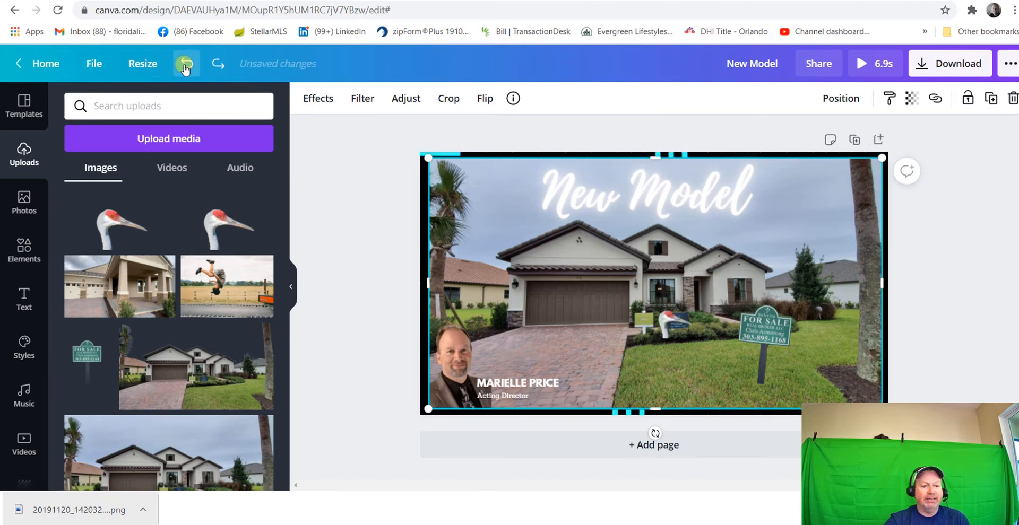
left_click(185, 66)
left_click(184, 65)
left_click(184, 65)
left_click(184, 66)
left_click(185, 65)
left_click(184, 66)
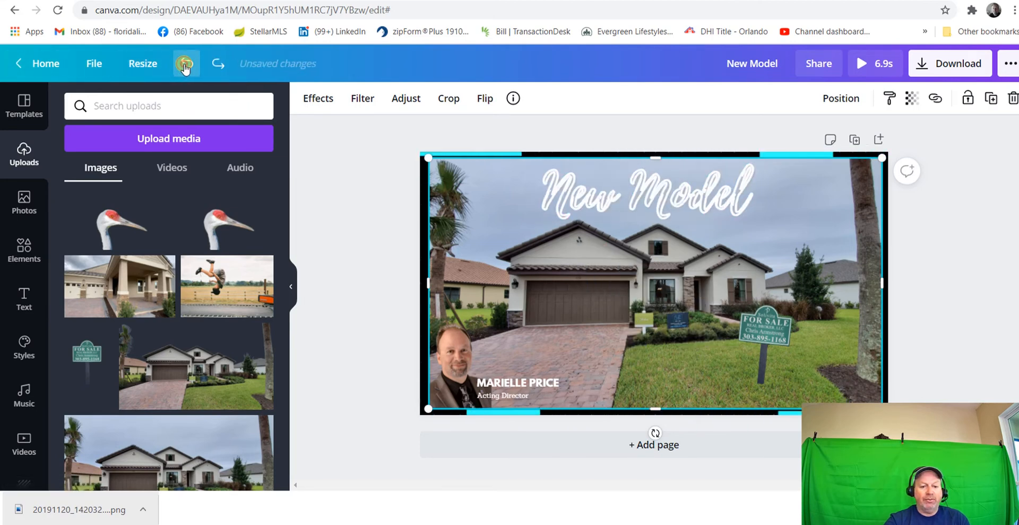
left_click(184, 66)
left_click(184, 66)
left_click(184, 66)
left_click(184, 66)
left_click(185, 65)
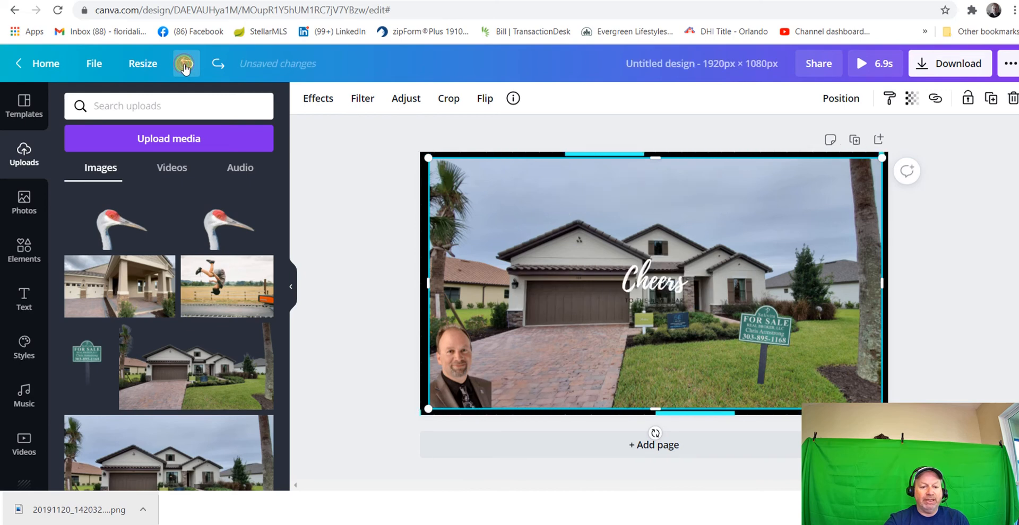
left_click(184, 65)
left_click(184, 65)
left_click(184, 65)
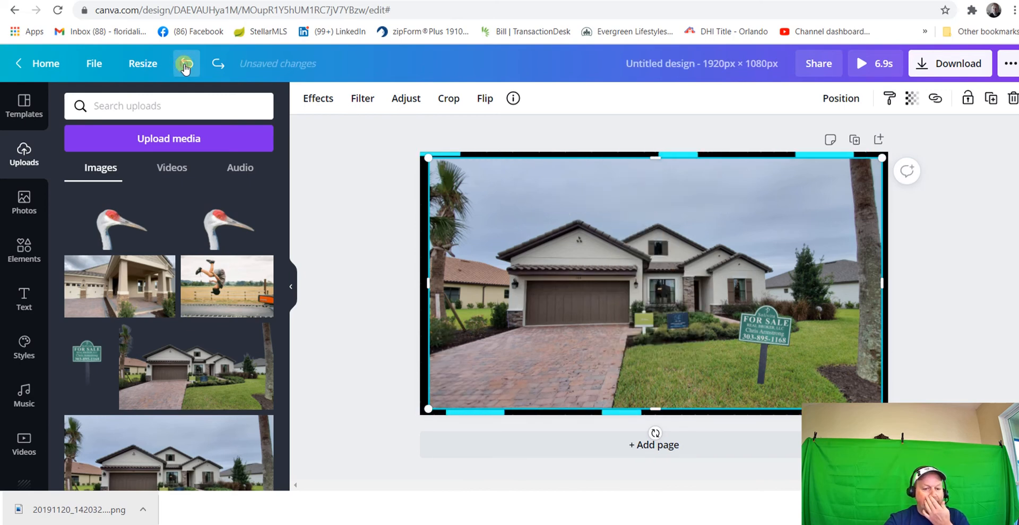
left_click(184, 66)
left_click(184, 65)
left_click(184, 66)
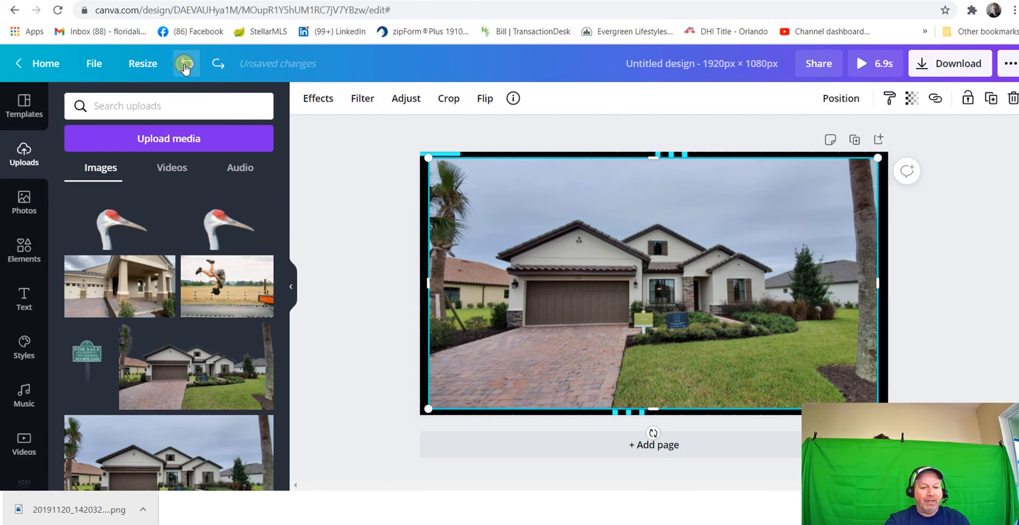
left_click(184, 65)
left_click(184, 65)
left_click(184, 65)
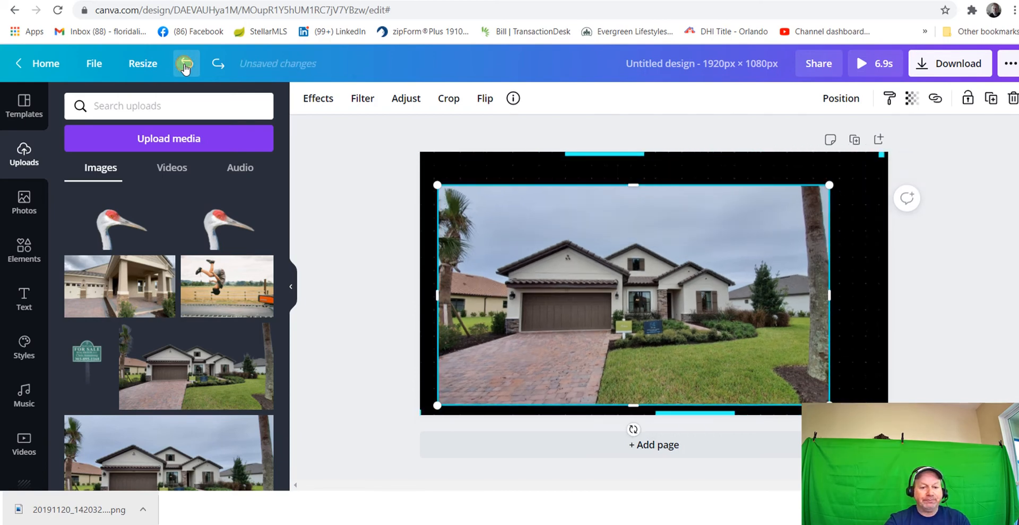
left_click(184, 66)
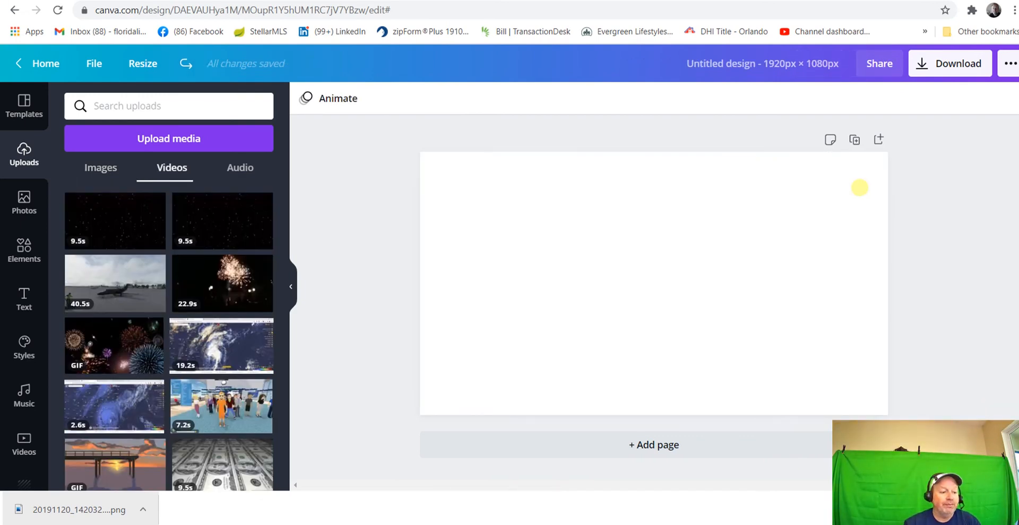
Add the uploaded house photo with the removed sky and enlarge it to about 1919 x 1081 px to fill the page
left_click(120, 171)
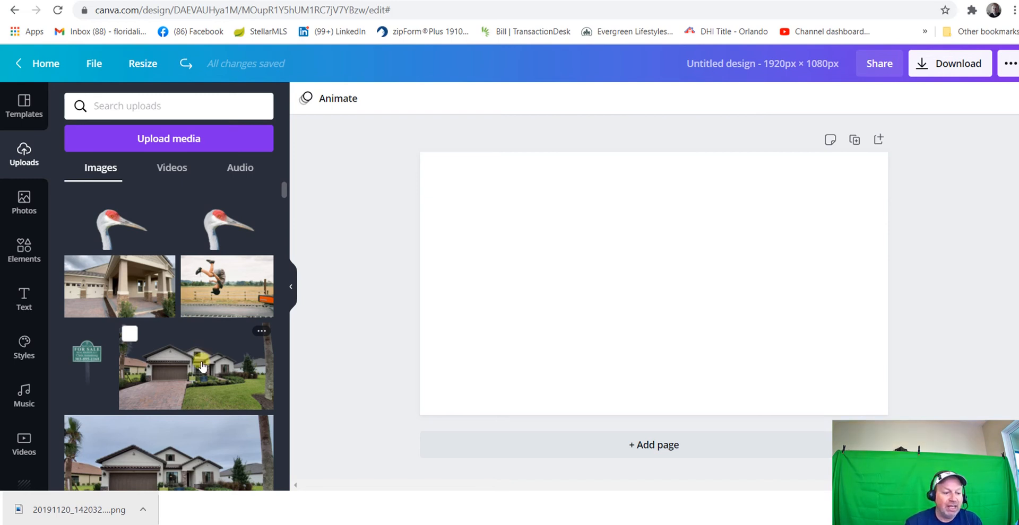
left_click(202, 367)
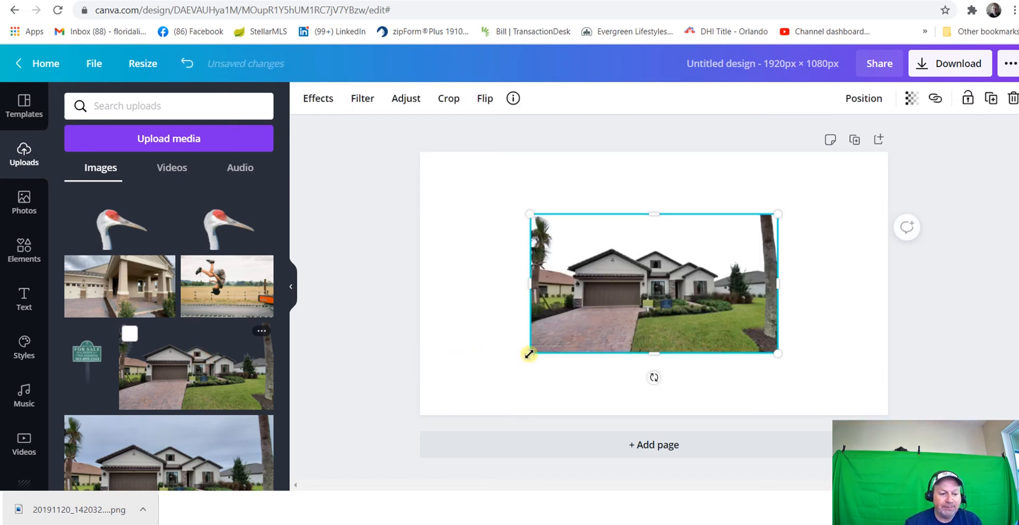
left_click_drag(502, 364, 413, 410)
left_click_drag(777, 219, 889, 160)
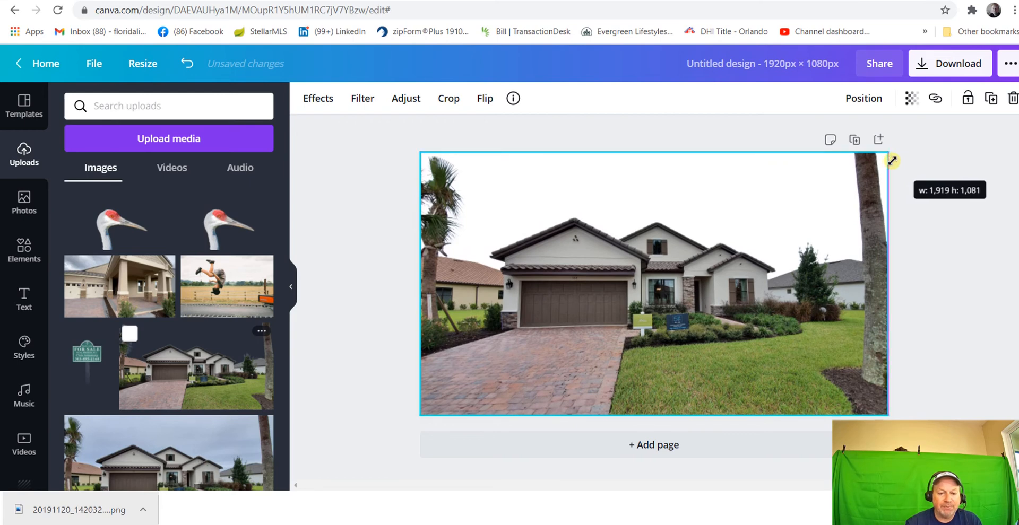
left_click_drag(892, 160, 892, 161)
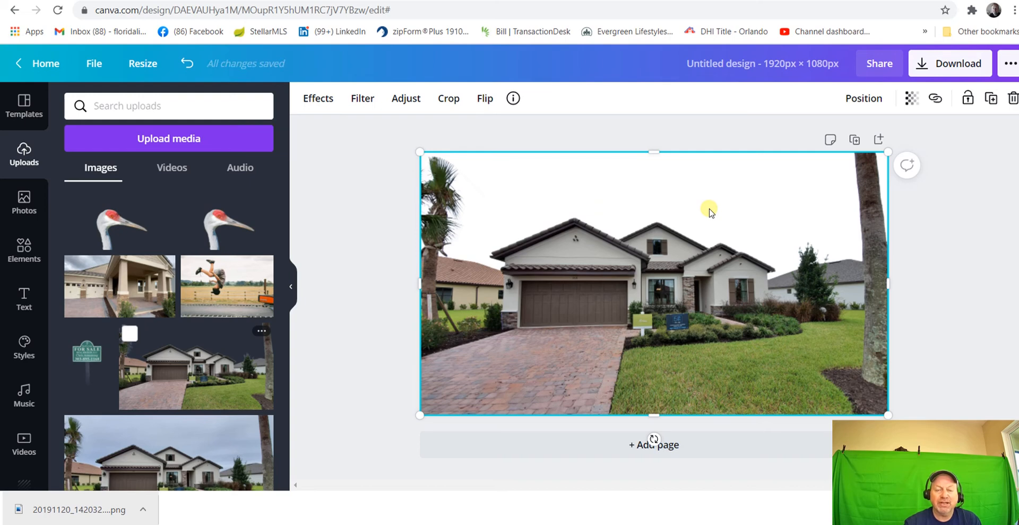
Add the fireworks GIF from the uploaded videos and enlarge it to cover the whole page
left_click(181, 172)
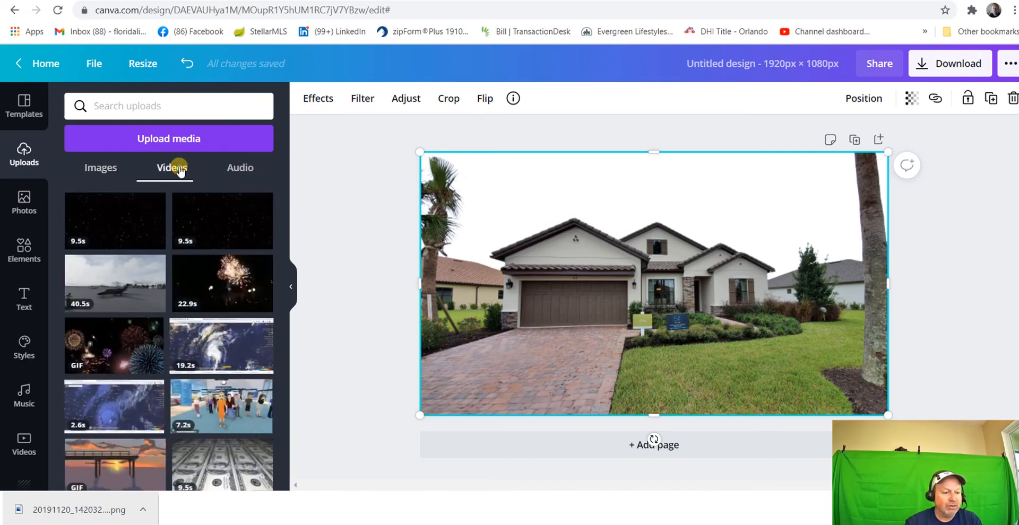
left_click(130, 342)
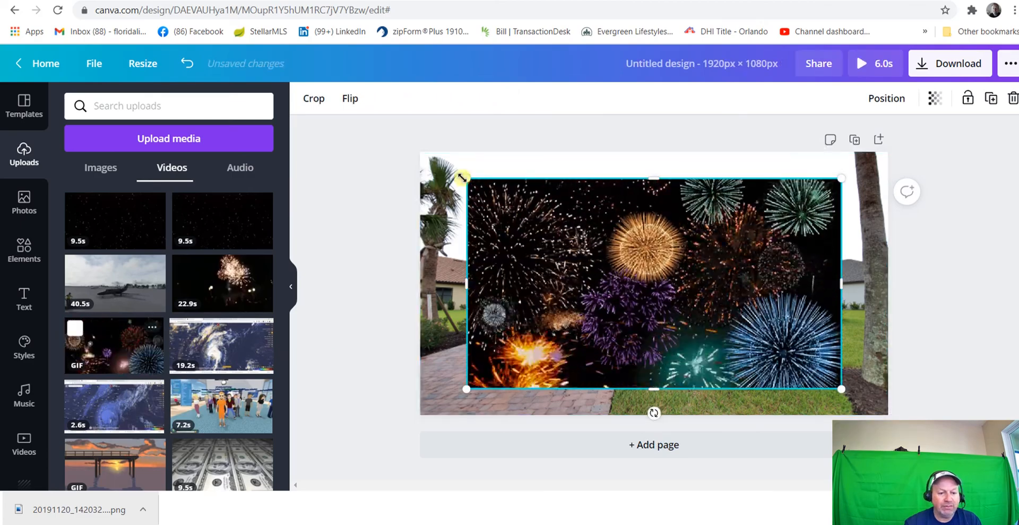
left_click_drag(469, 181, 423, 157)
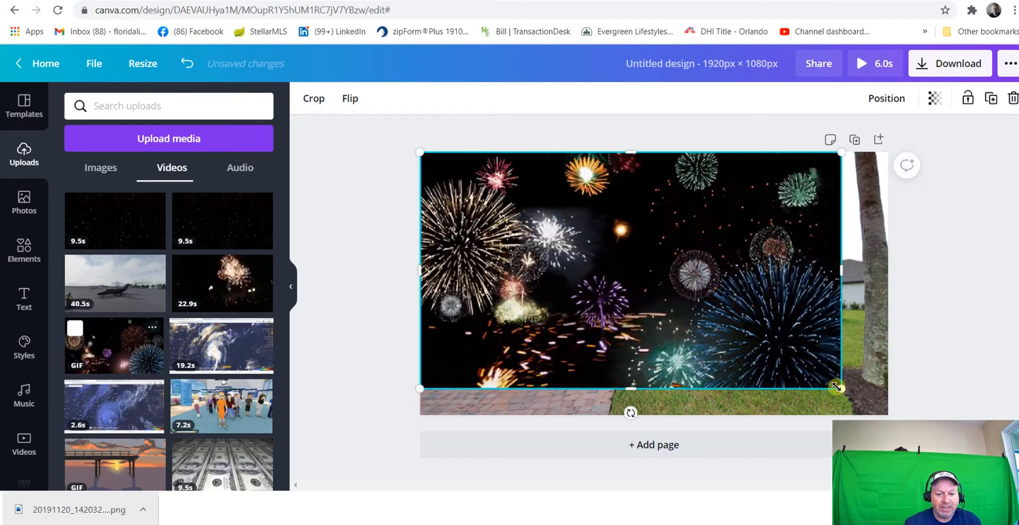
left_click_drag(853, 394, 886, 410)
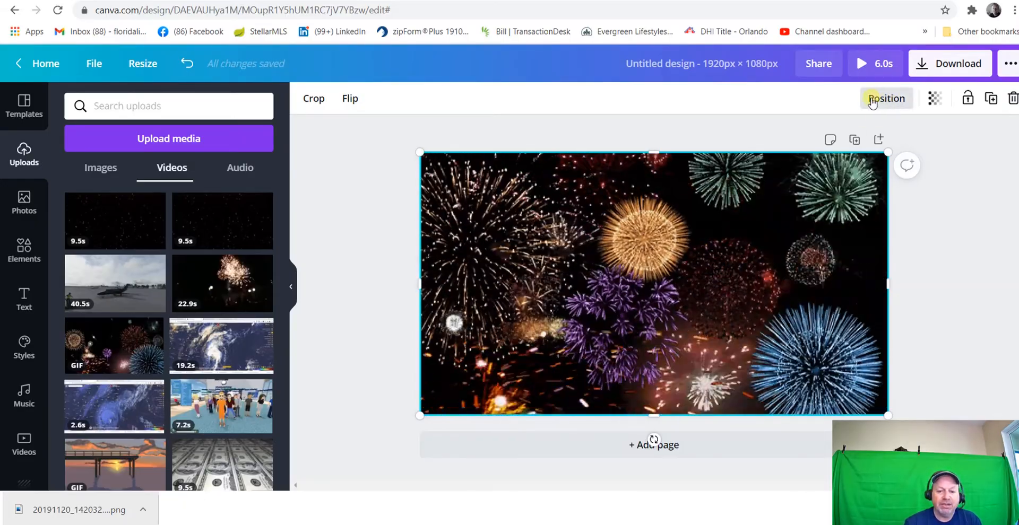
Send the fireworks GIF backward behind the house photo and deselect it
left_click(884, 101)
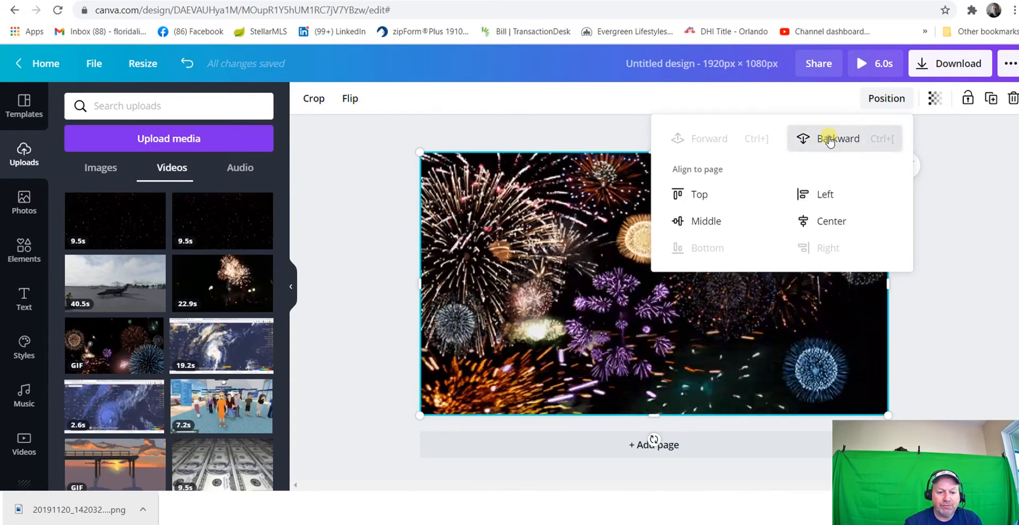
left_click(829, 139)
left_click(378, 250)
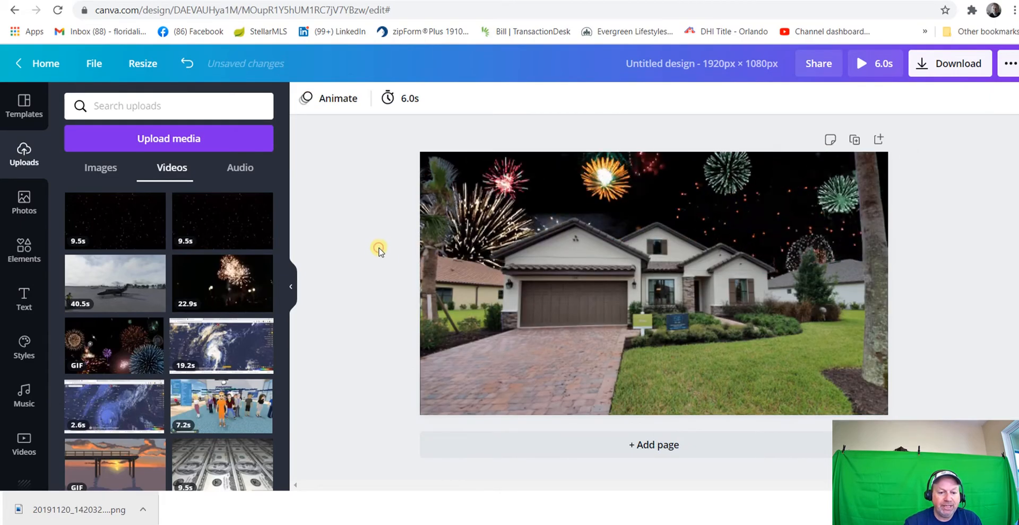